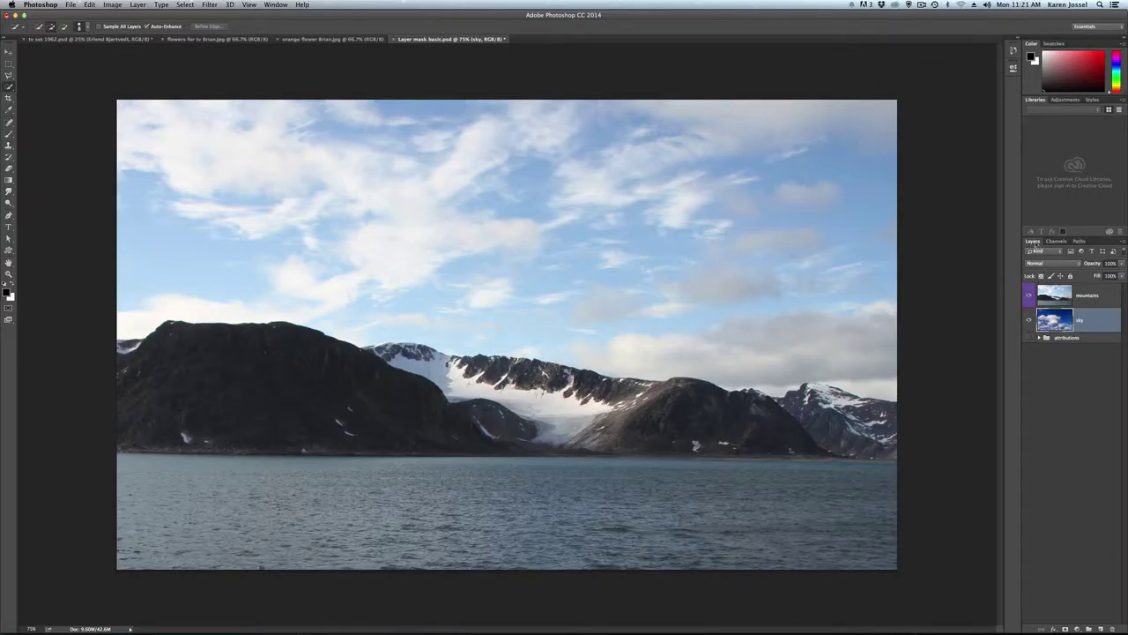
Float the Layers panel out of the dock and enlarge it until every layer is listed.
drag(1033, 241, 889, 73)
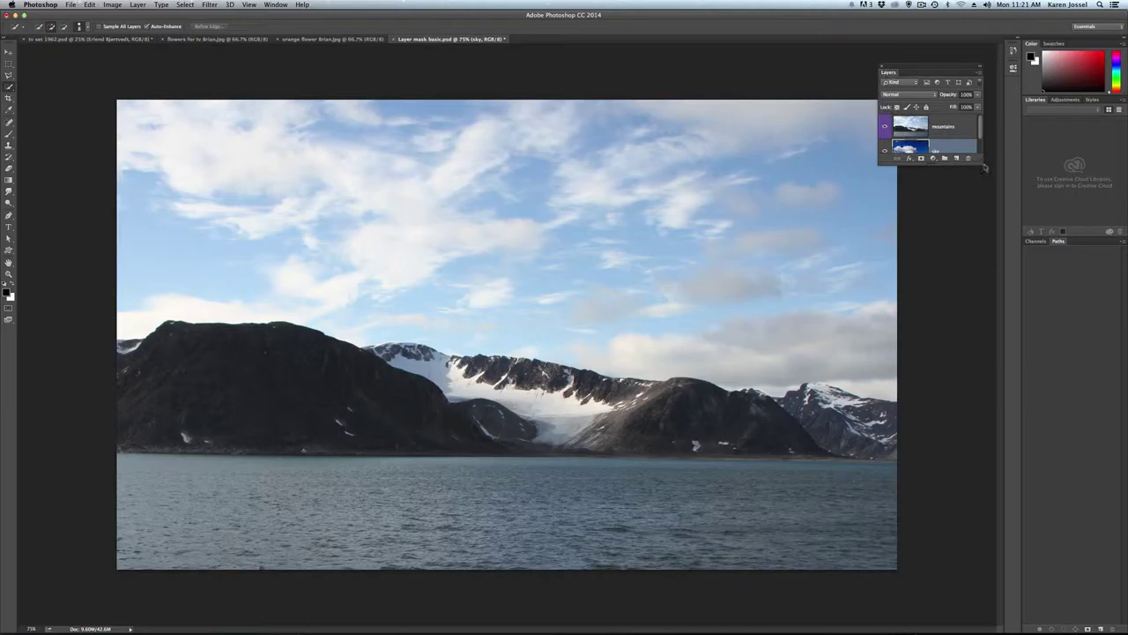
drag(981, 164, 1008, 343)
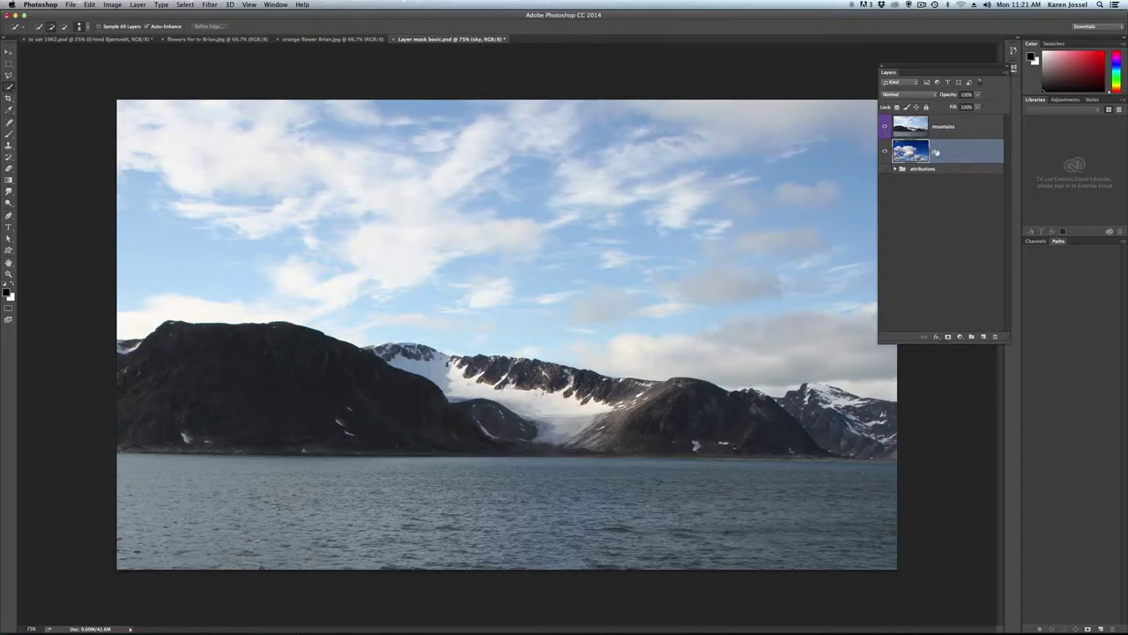
Hide the mountains layer and give the sky layer a Red colour label.
click(885, 126)
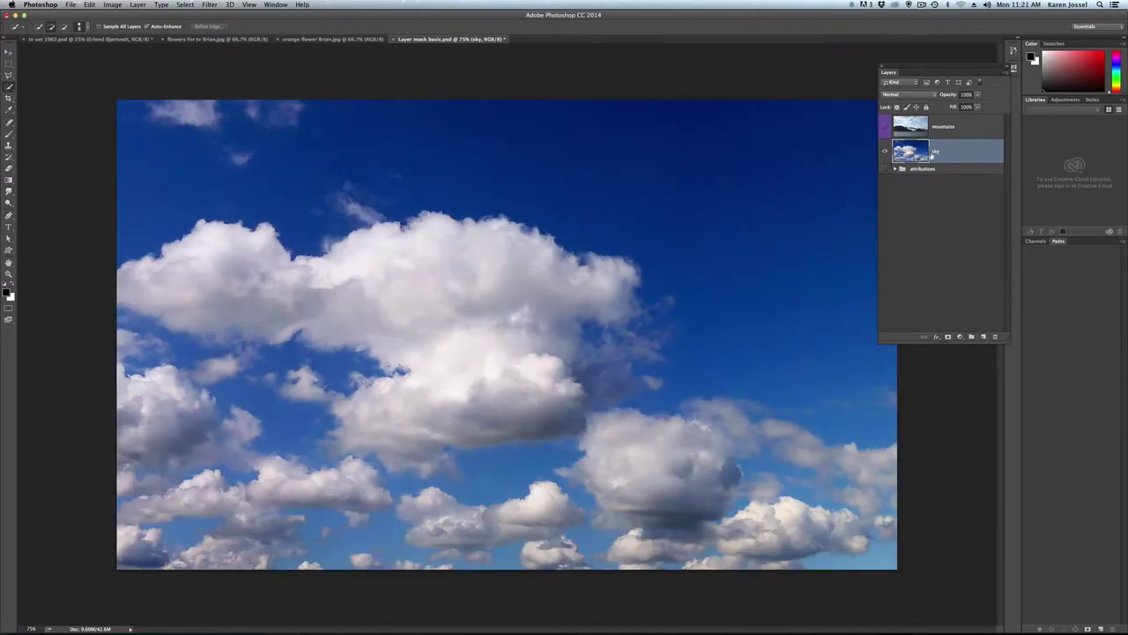
right_click(952, 151)
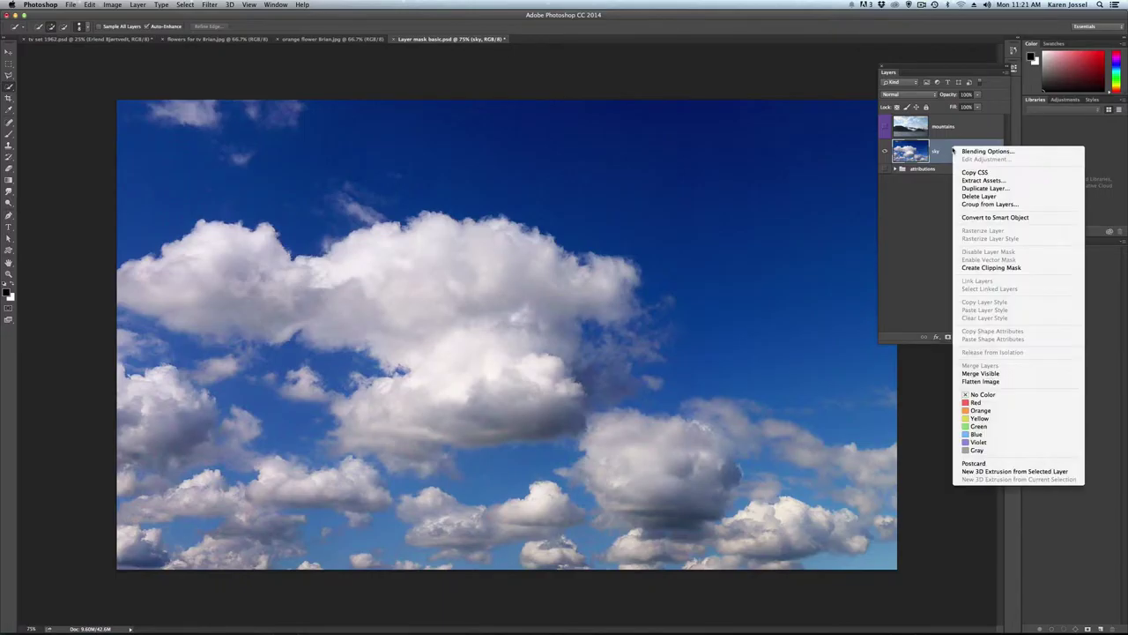
click(977, 402)
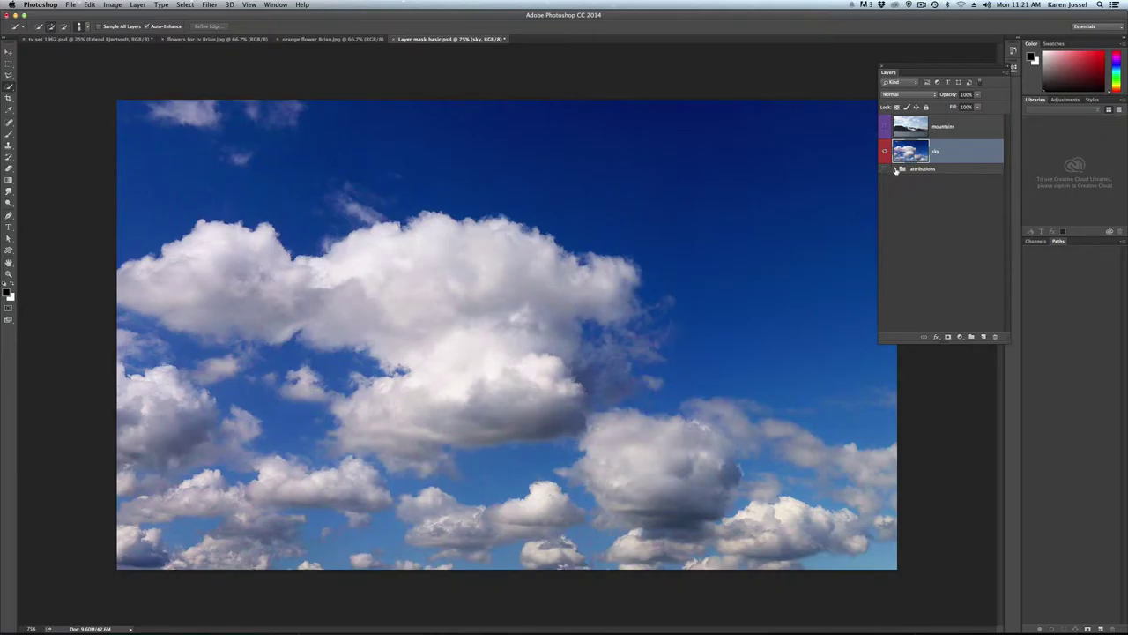
Expand the attributions group and toggle the visibility of its credit text layers.
click(895, 168)
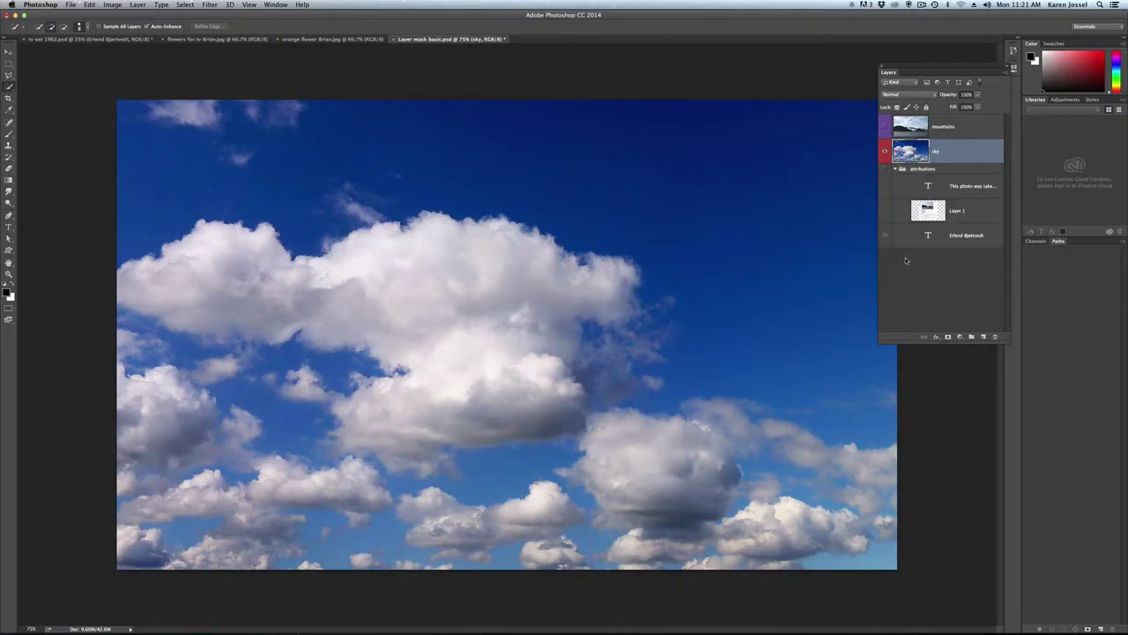
click(885, 185)
click(885, 151)
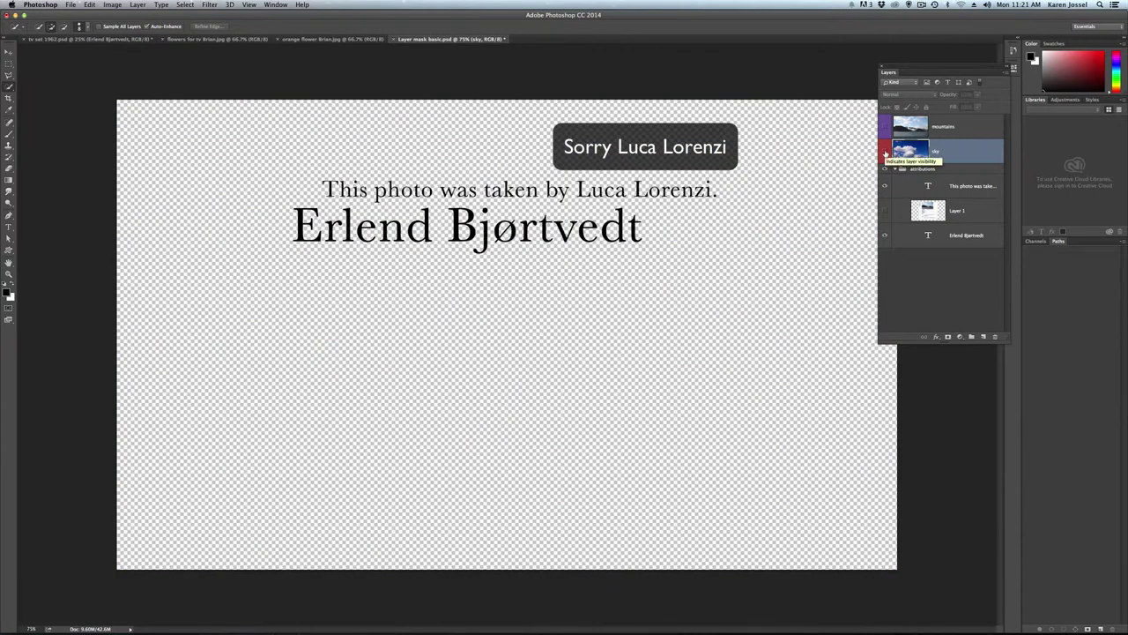
click(885, 234)
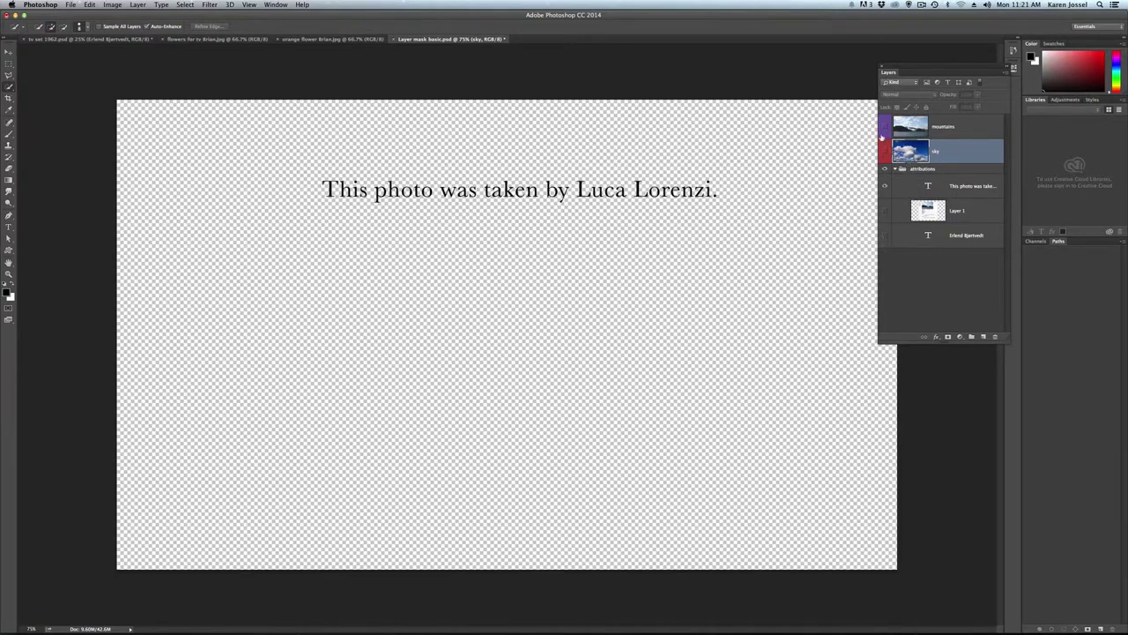
drag(885, 126, 885, 187)
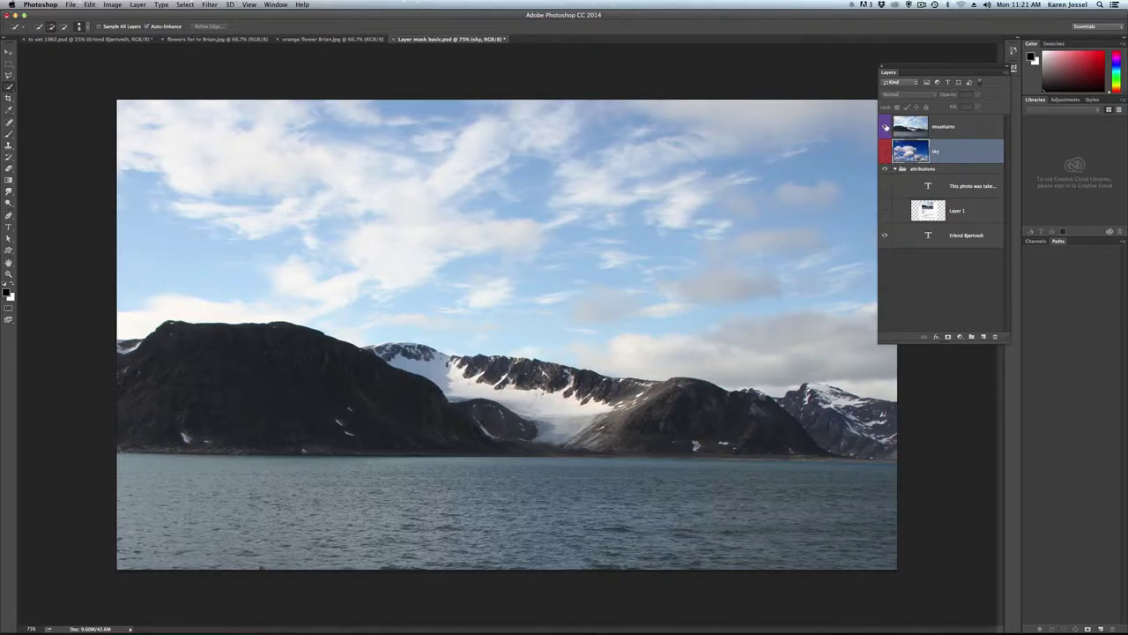
click(886, 127)
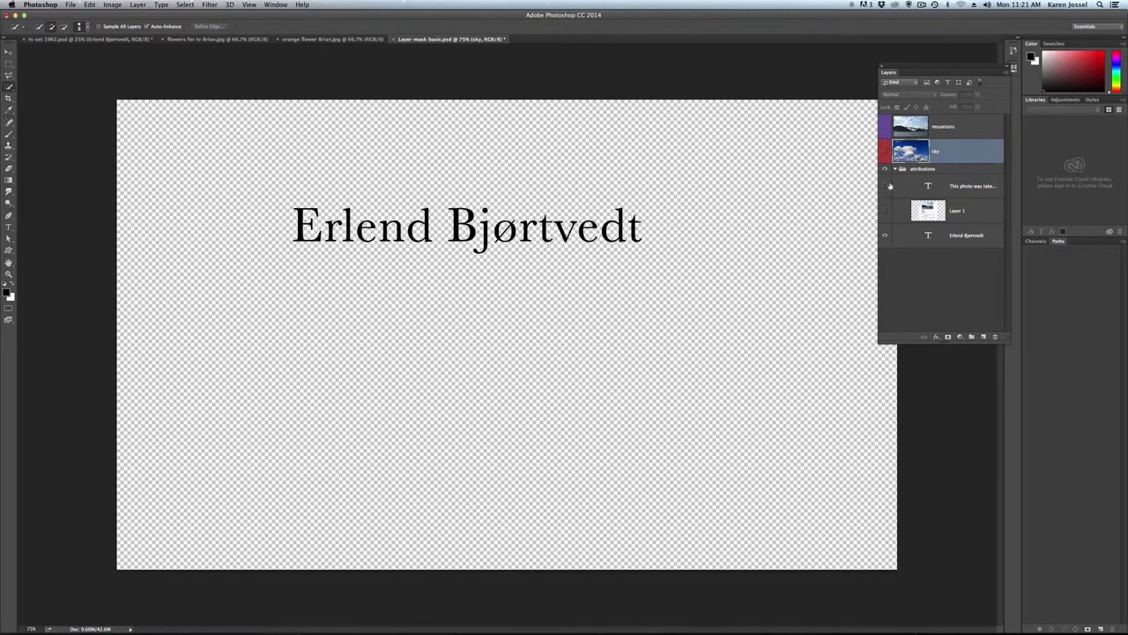
Collapse and hide the attributions group, showing the mountains and sky layers again.
click(896, 168)
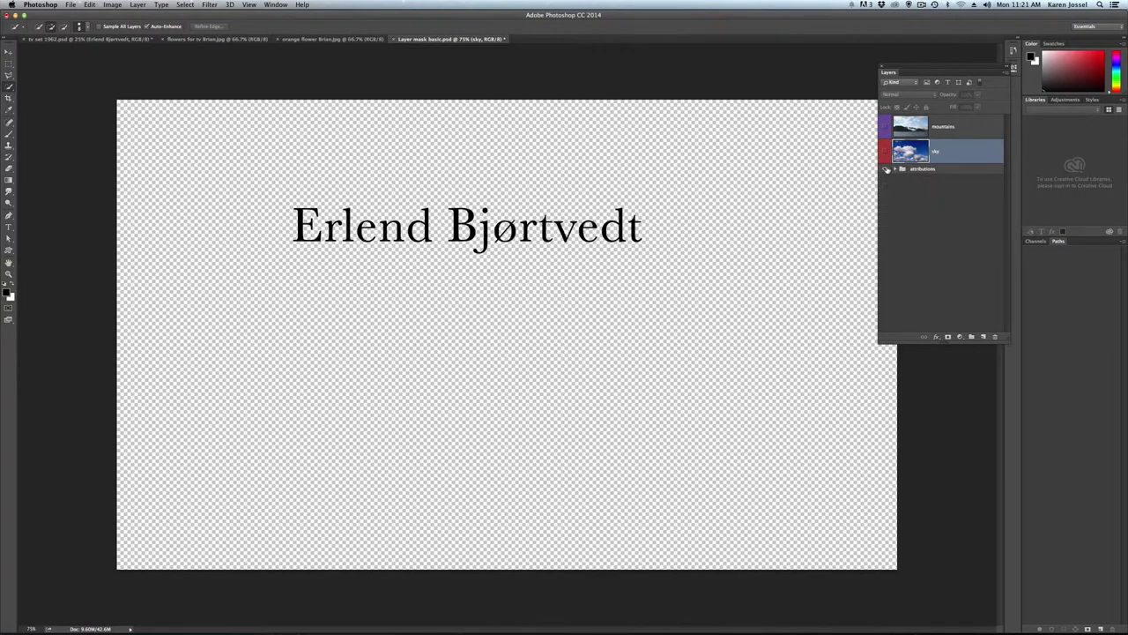
click(887, 168)
click(885, 126)
click(884, 152)
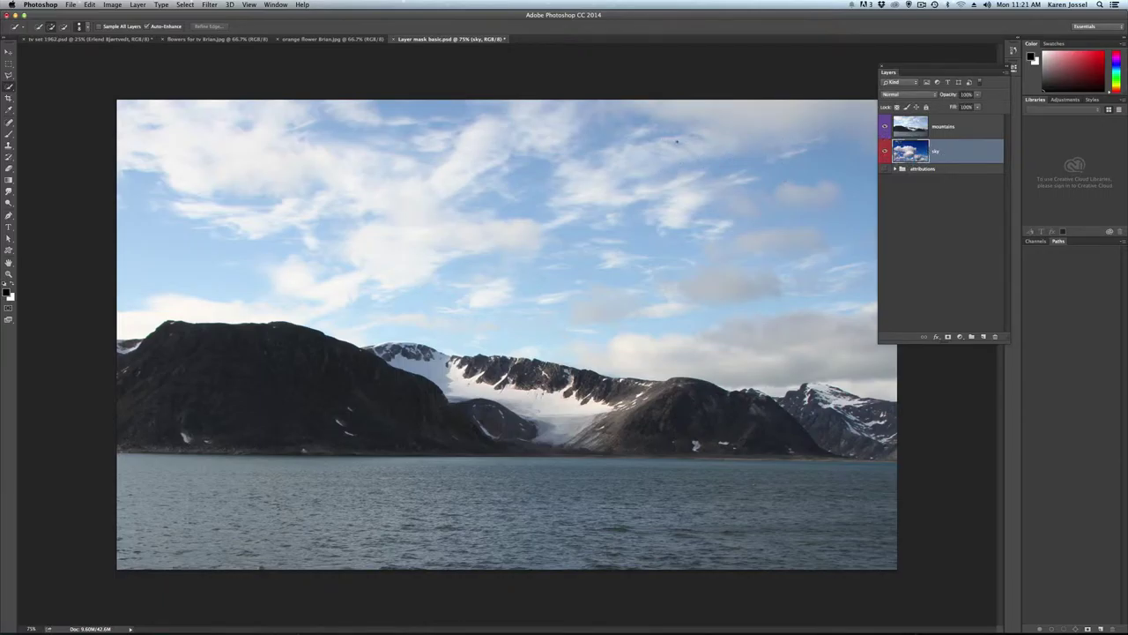
drag(922, 70, 952, 58)
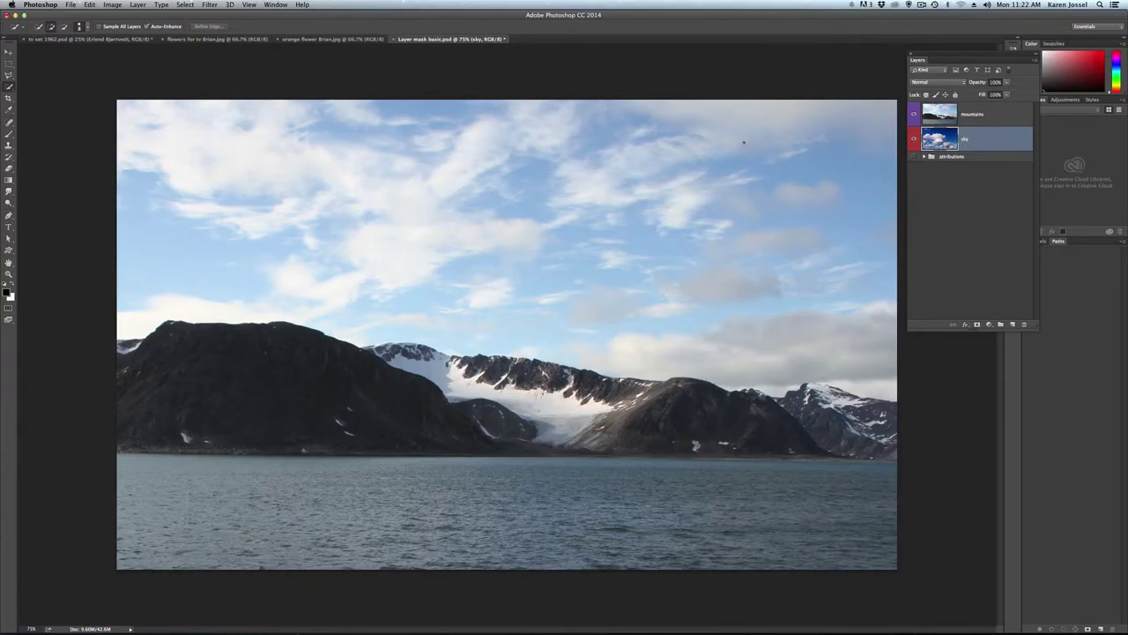
Select the mountains layer and switch to the Quick Selection Tool with Auto-Enhance on.
click(988, 115)
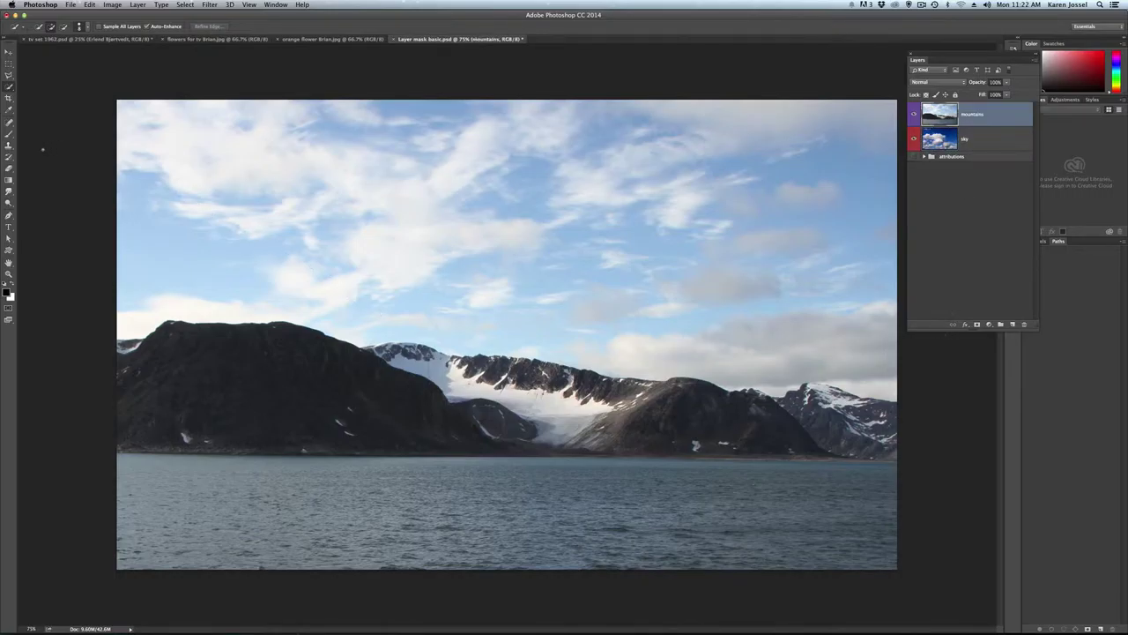
click(8, 87)
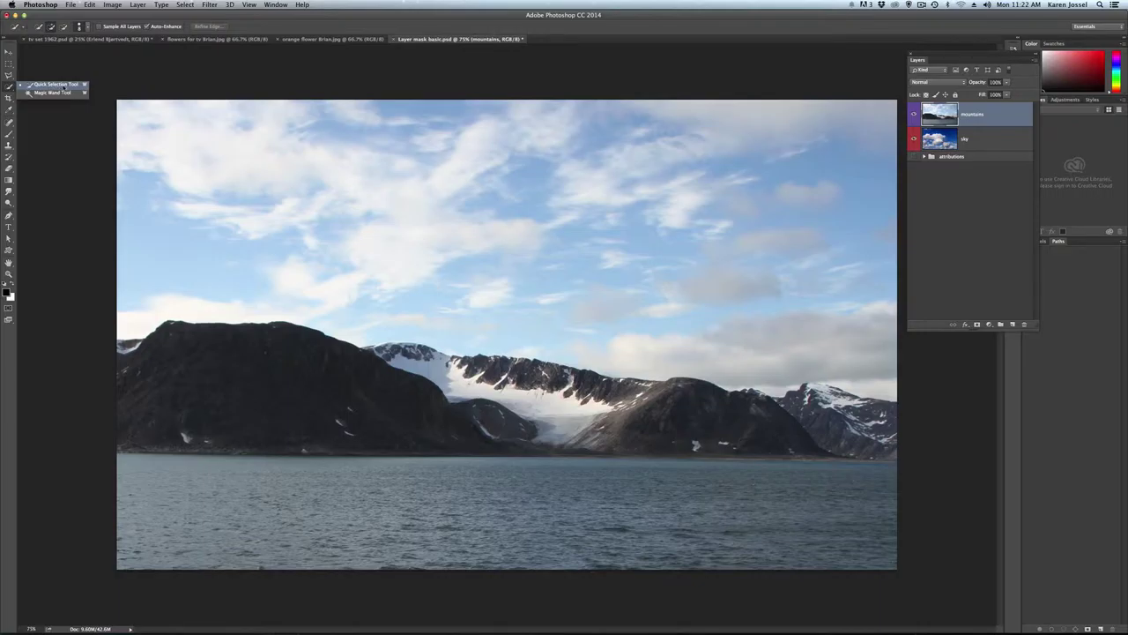
click(36, 84)
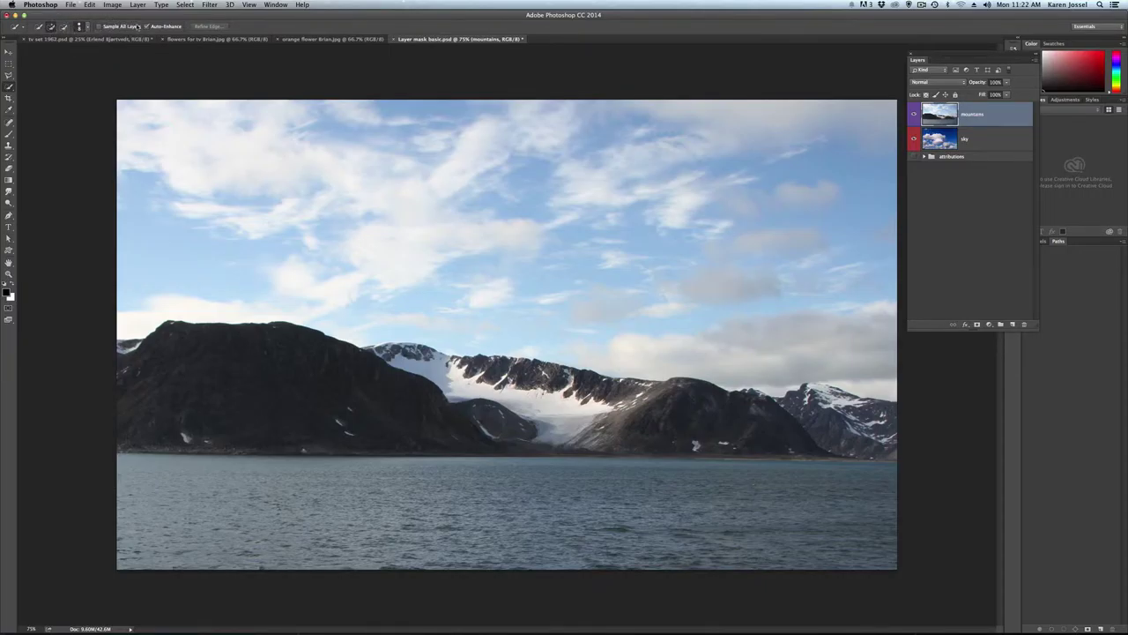
click(145, 26)
Quick-select the mountains, then add the water with a Rectangular Marquee drag.
click(145, 387)
key(m)
drag(106, 89, 917, 595)
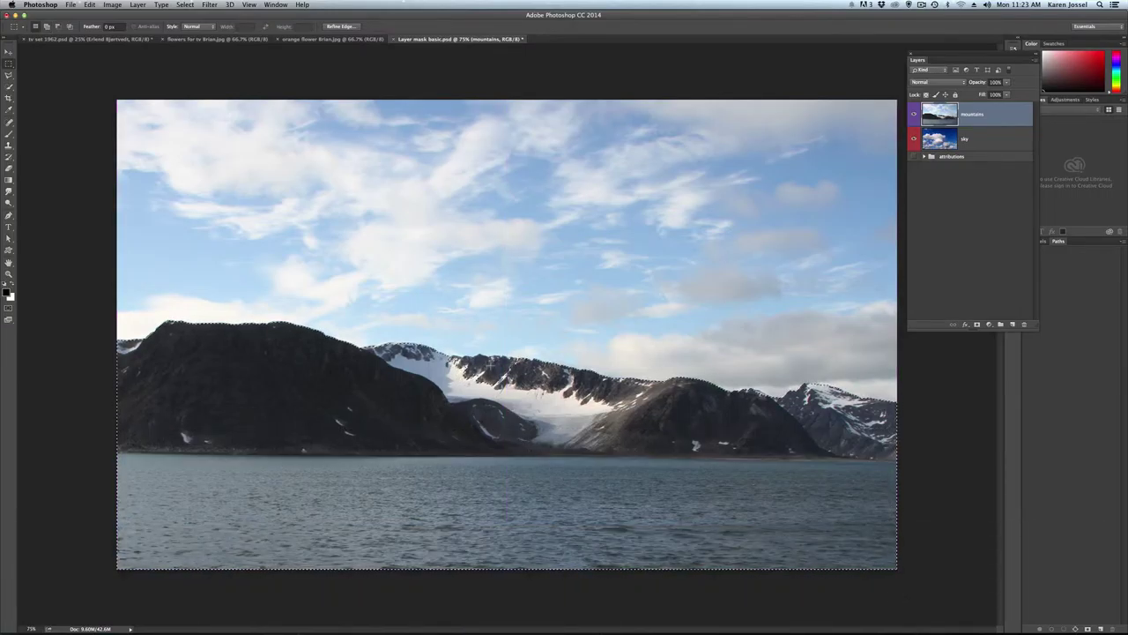
click(9, 86)
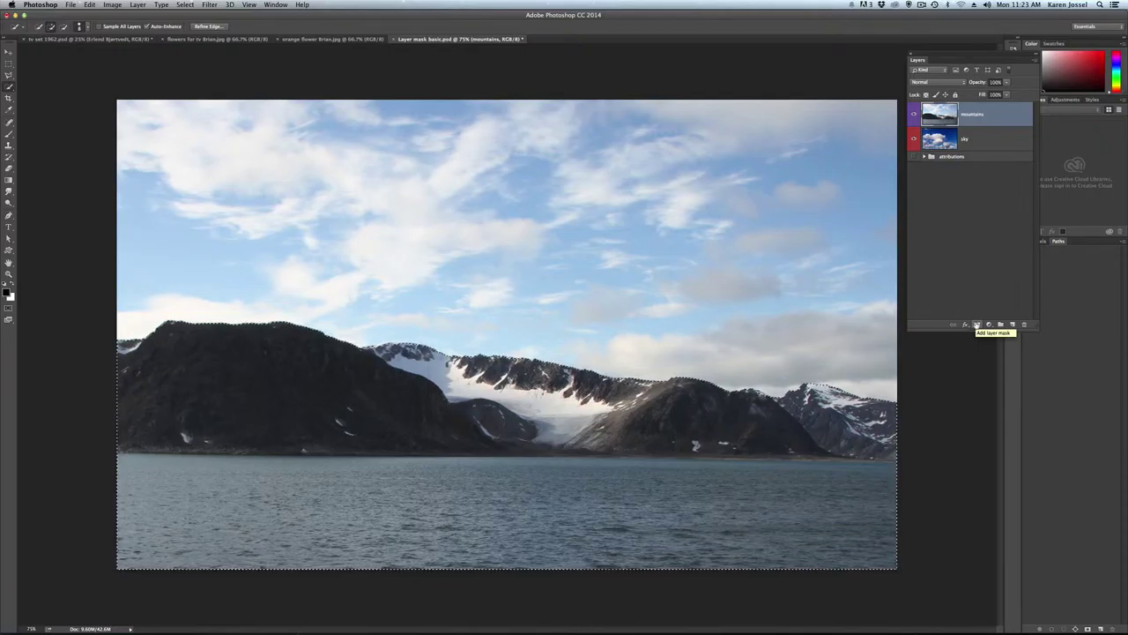
Add a layer mask to the mountains layer from the selection and move the Layers panel left.
click(976, 325)
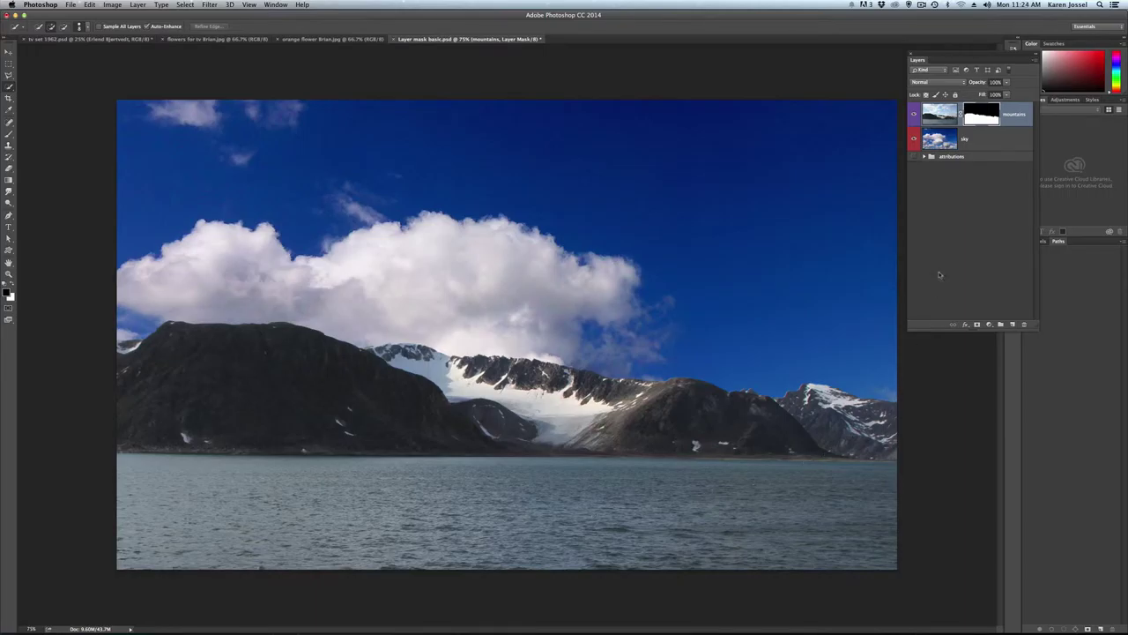
drag(936, 54, 802, 52)
drag(1066, 100, 661, 66)
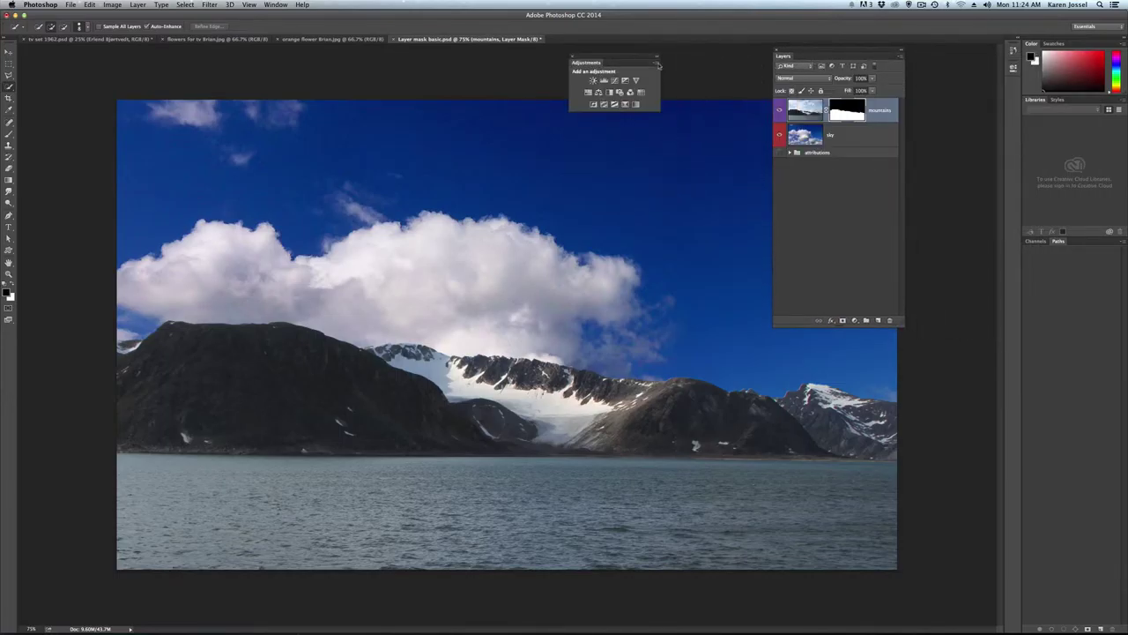
Toggle Add Mask by Default twice in the Adjustments panel menu.
click(657, 64)
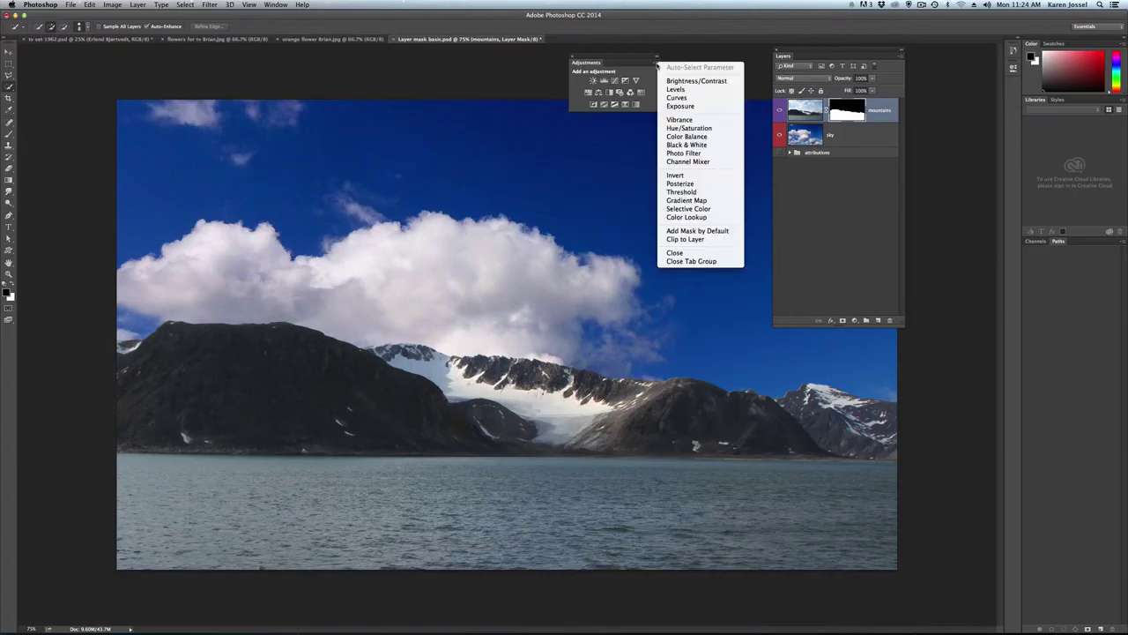
click(695, 231)
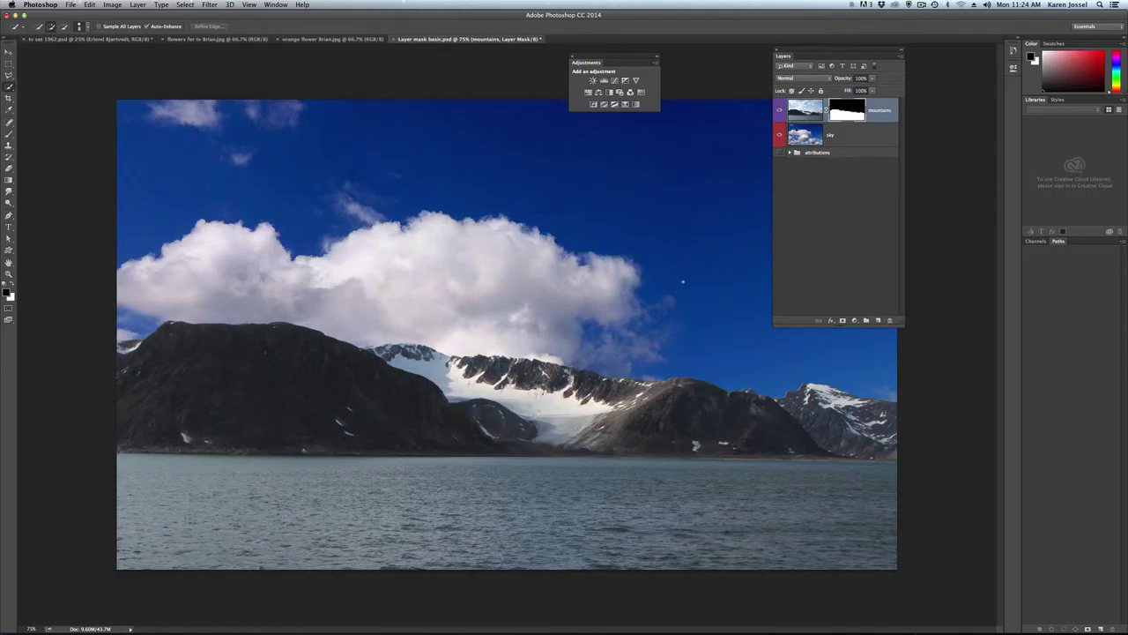
click(656, 64)
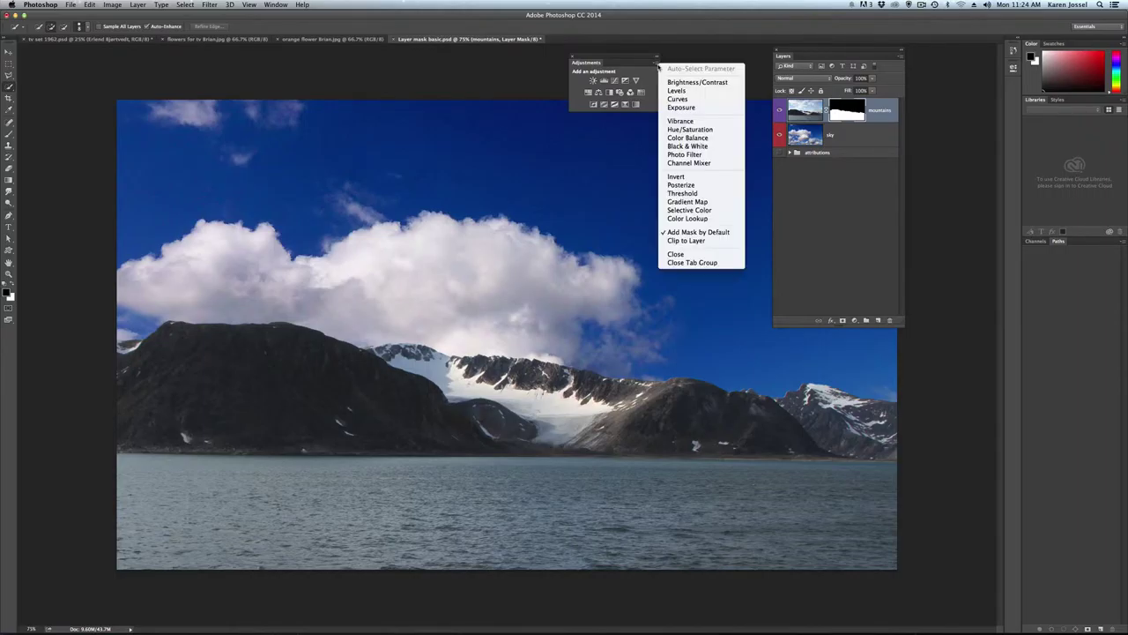
click(678, 233)
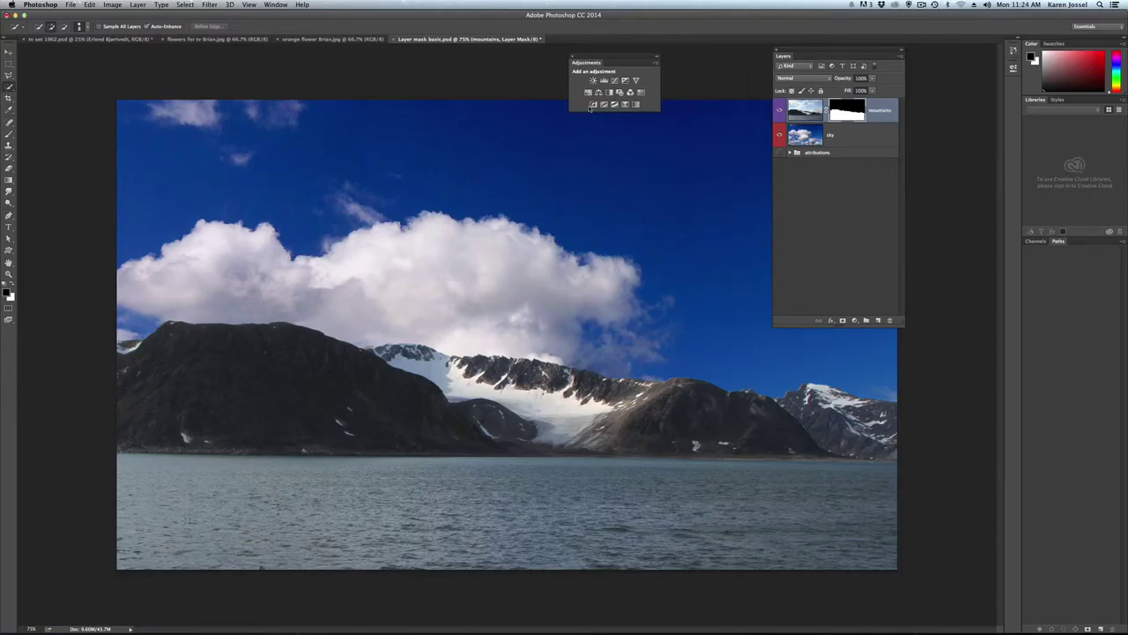
Add a Hue/Saturation adjustment layer with Colorize on, tinting the image red at saturation 25.
click(588, 93)
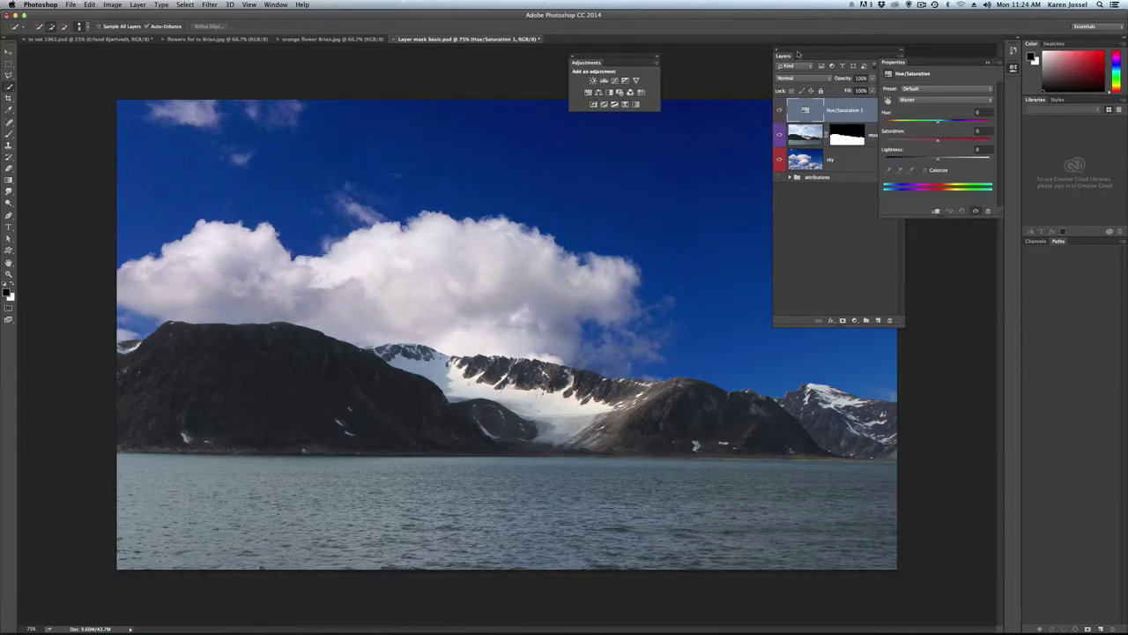
drag(801, 54, 733, 57)
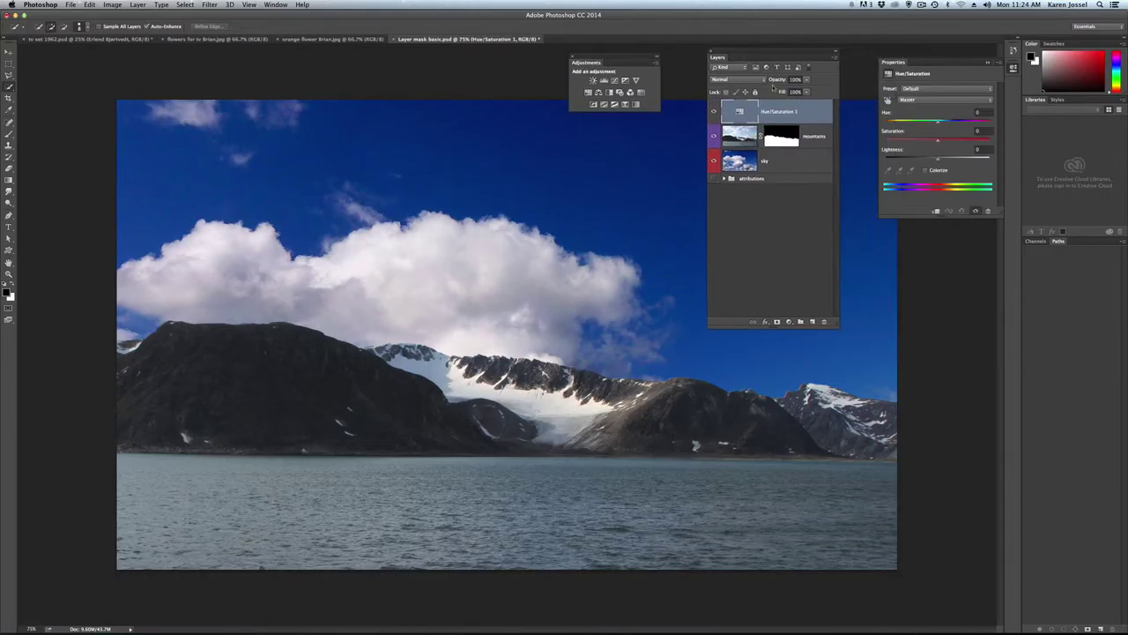
click(926, 170)
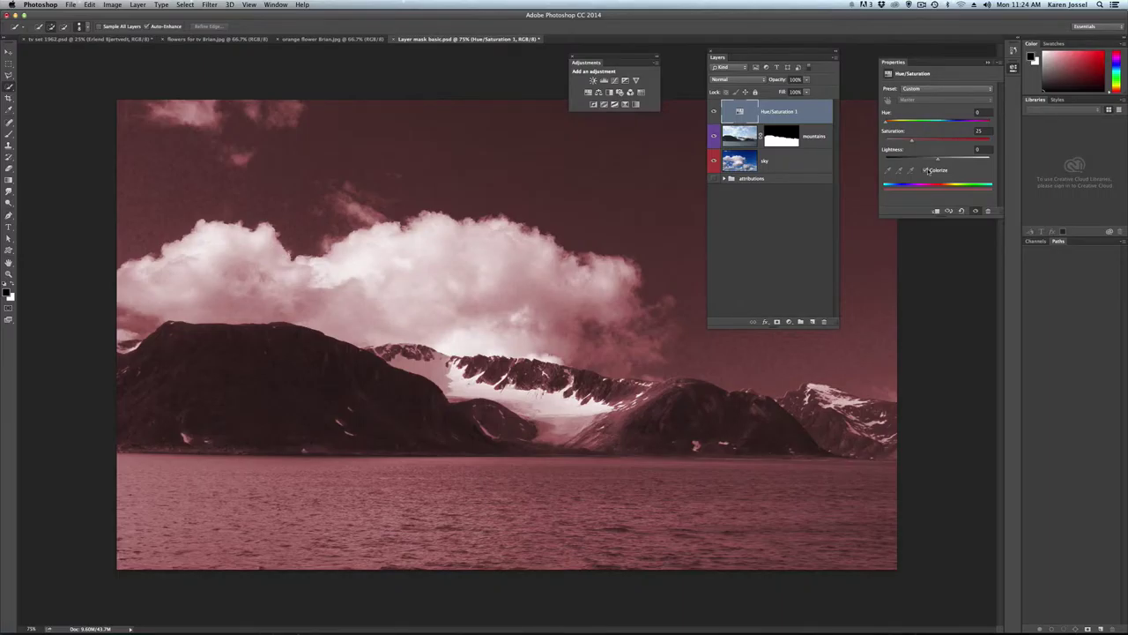
Alt-drag the mountains mask onto Hue/Saturation 1 so only peaks and water stay red.
key(alt)
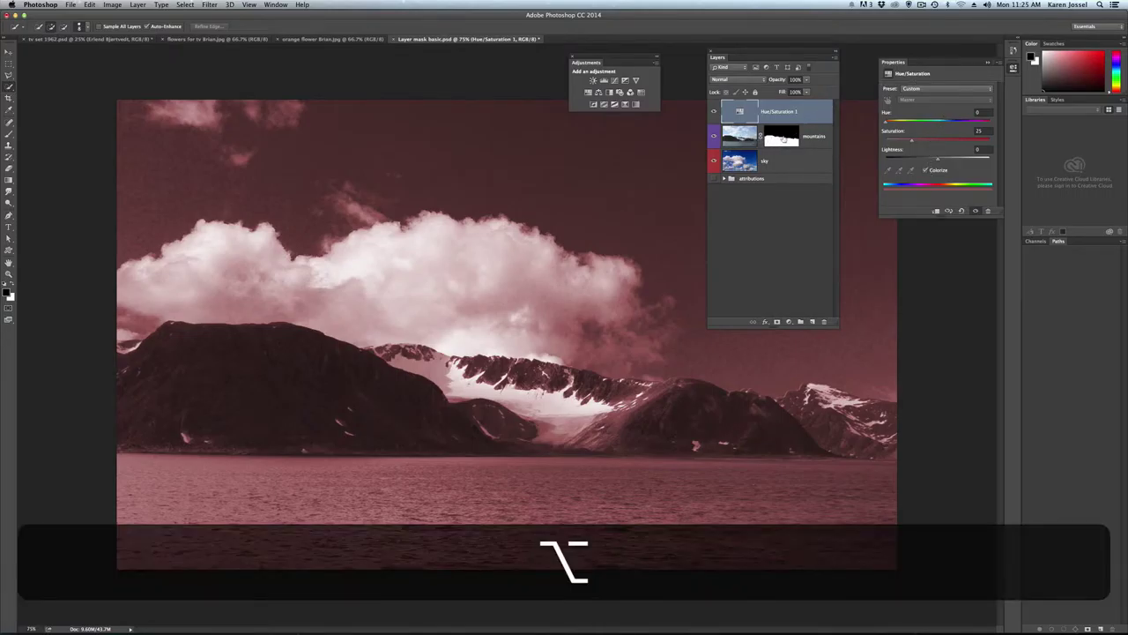
drag(783, 138, 783, 111)
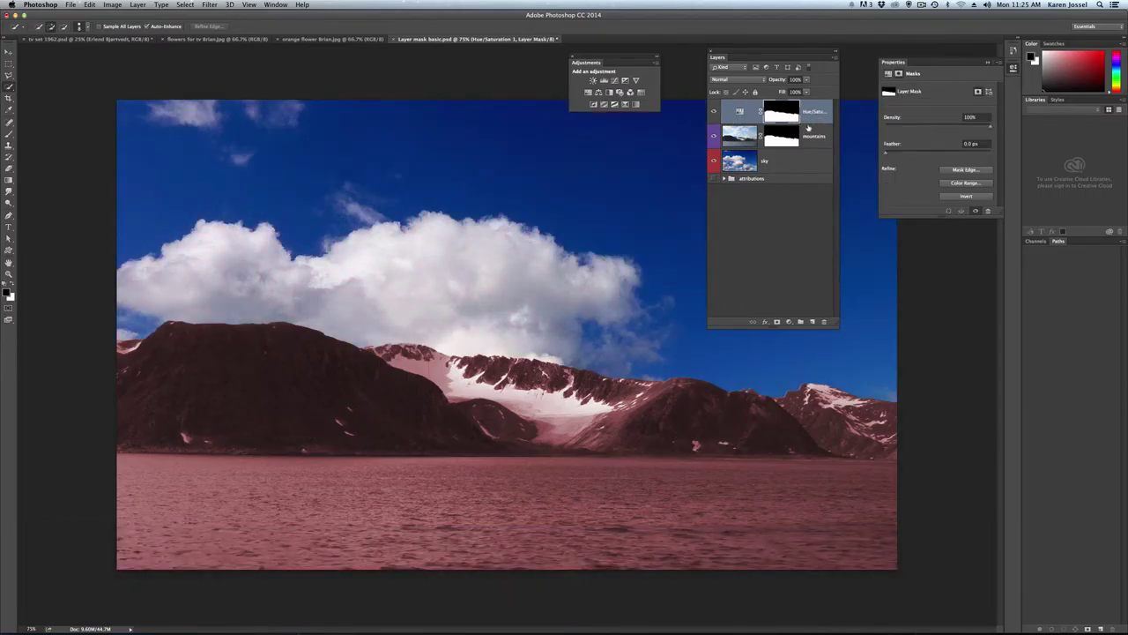
click(740, 111)
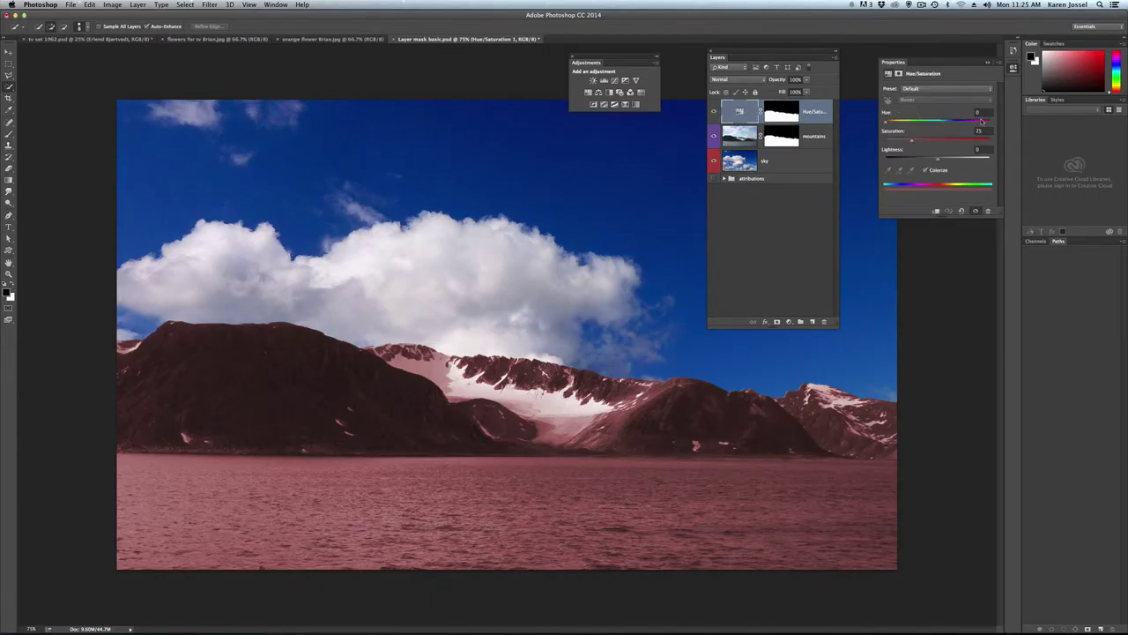
click(784, 134)
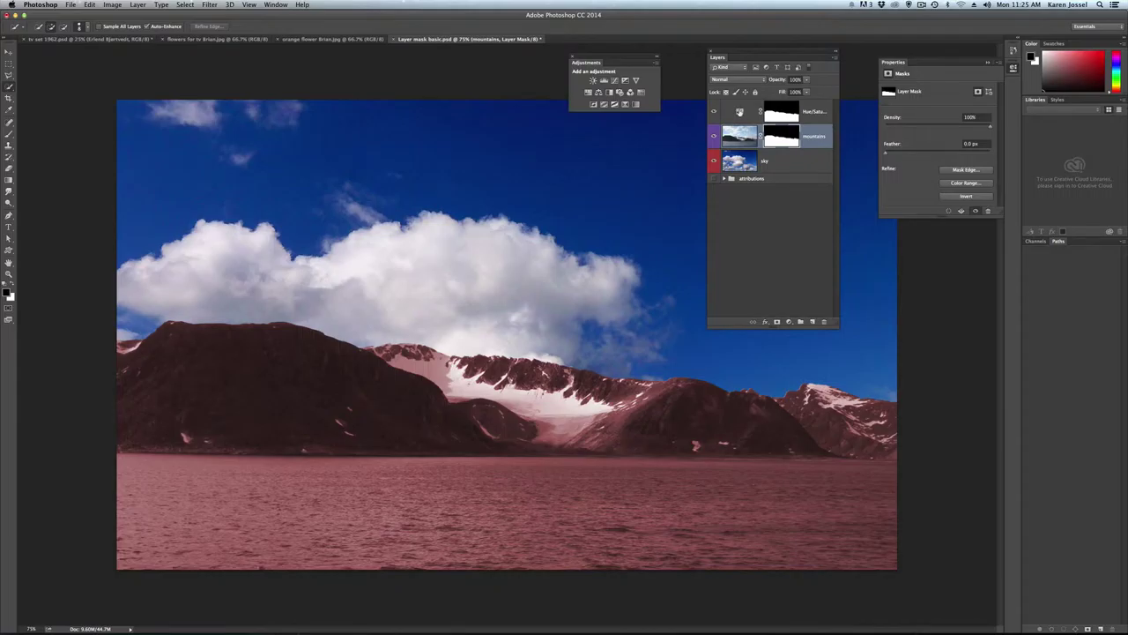
click(739, 112)
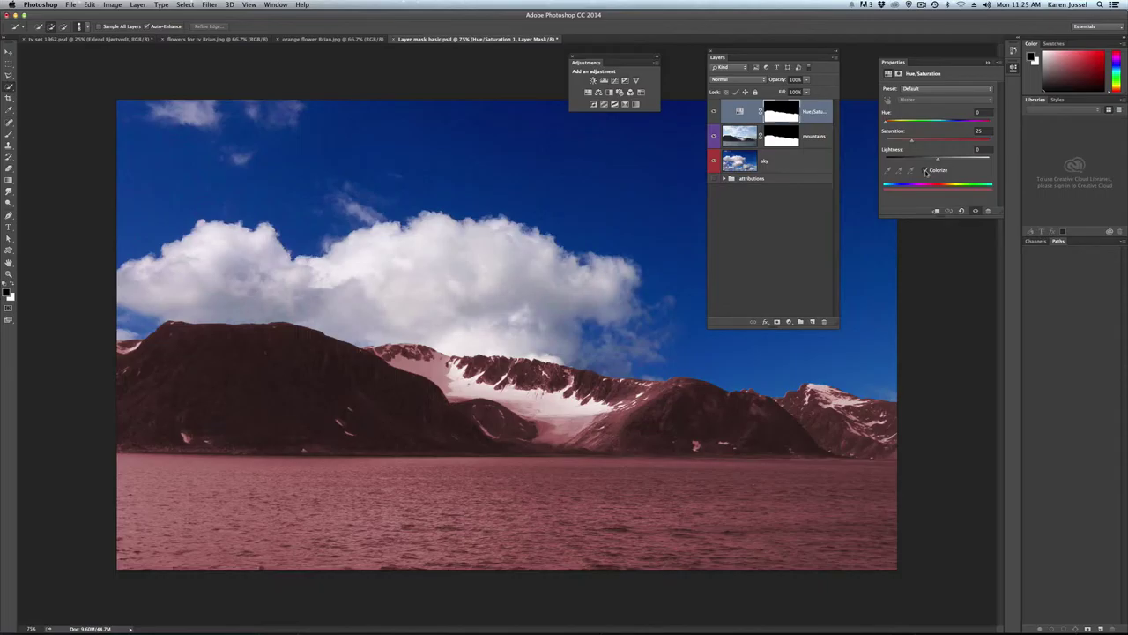
Untick Colorize and apply the Cyanotype preset at hue 215 to the Hue/Saturation layer.
click(925, 170)
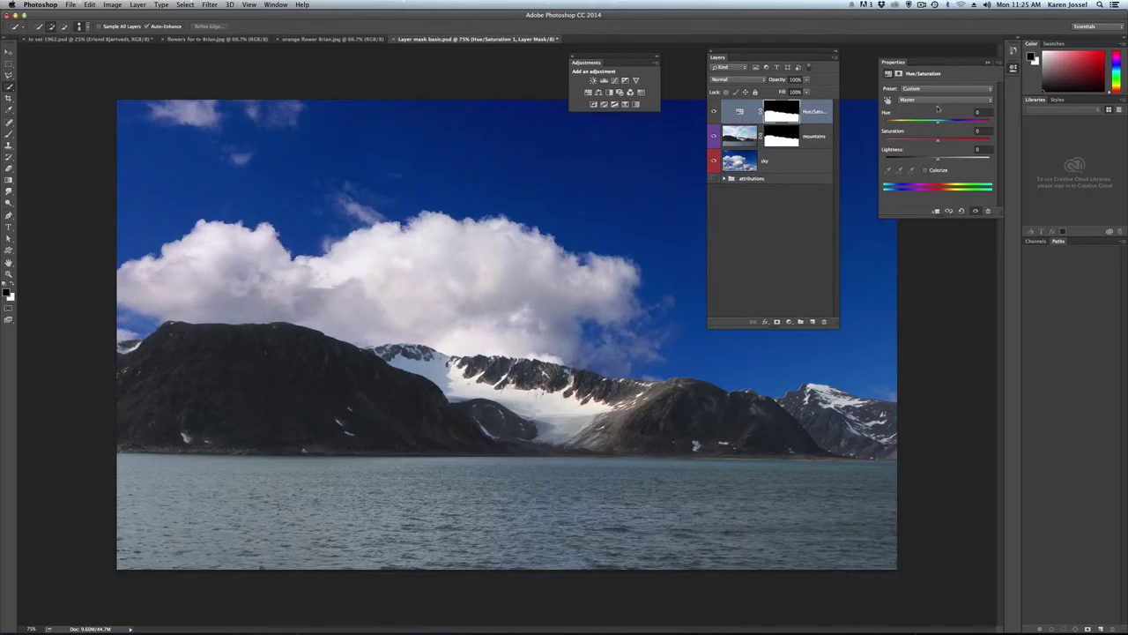
mouse_move(939, 128)
mouse_down()
mouse_move(959, 124)
mouse_move(913, 124)
mouse_move(938, 126)
mouse_up()
click(956, 89)
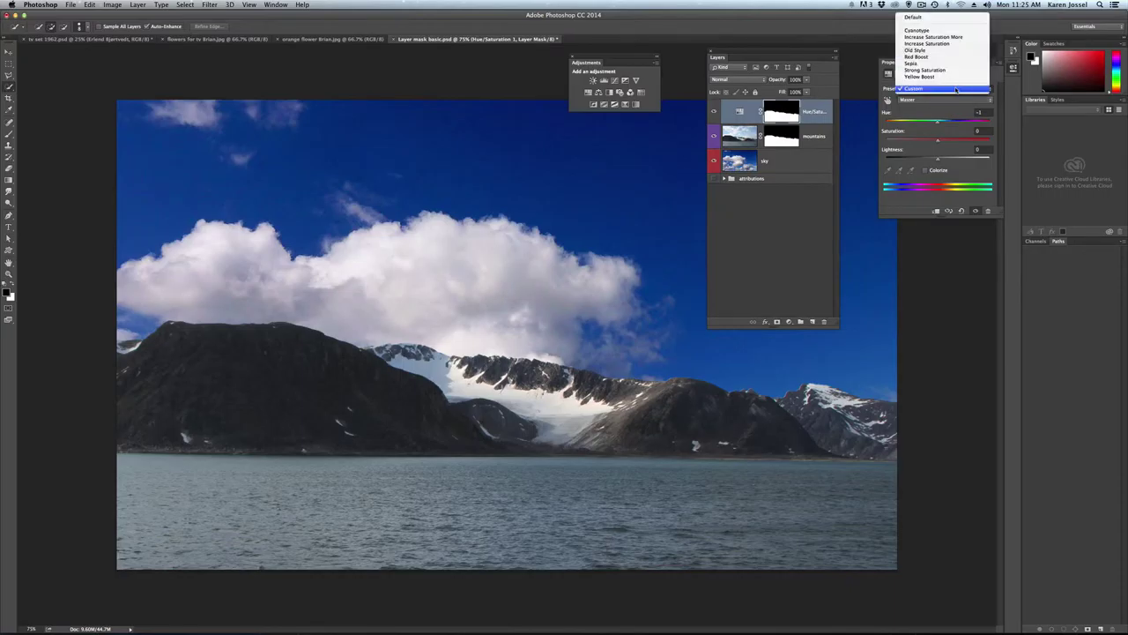
click(949, 31)
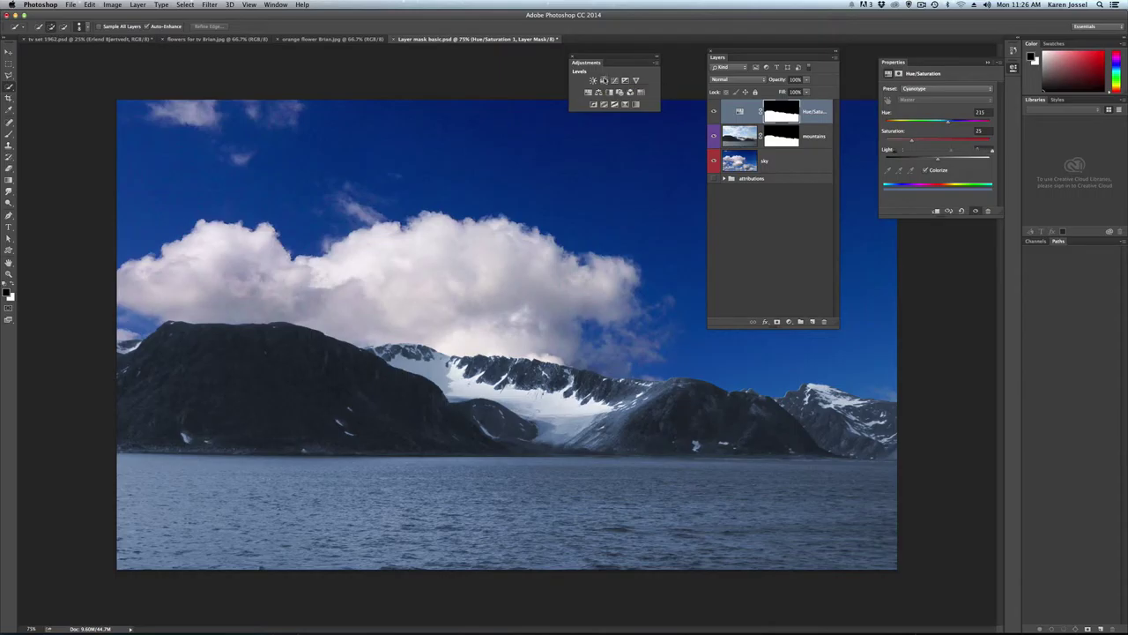
Add a Levels adjustment layer on top, copying the Hue/Saturation mask onto it.
click(604, 80)
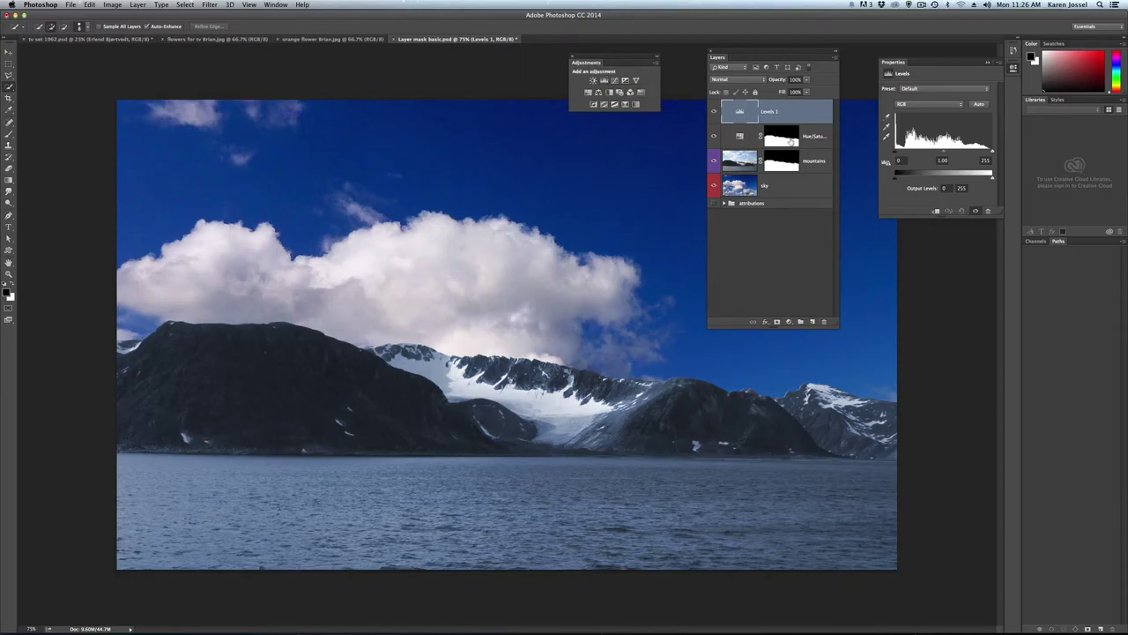
key(alt)
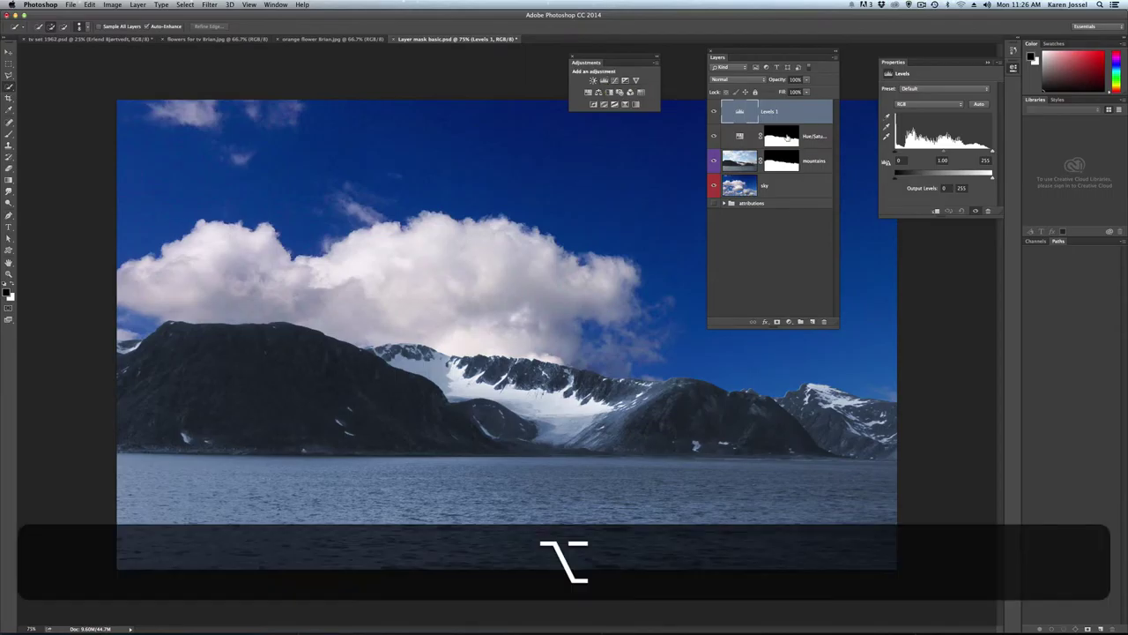
drag(787, 137, 789, 114)
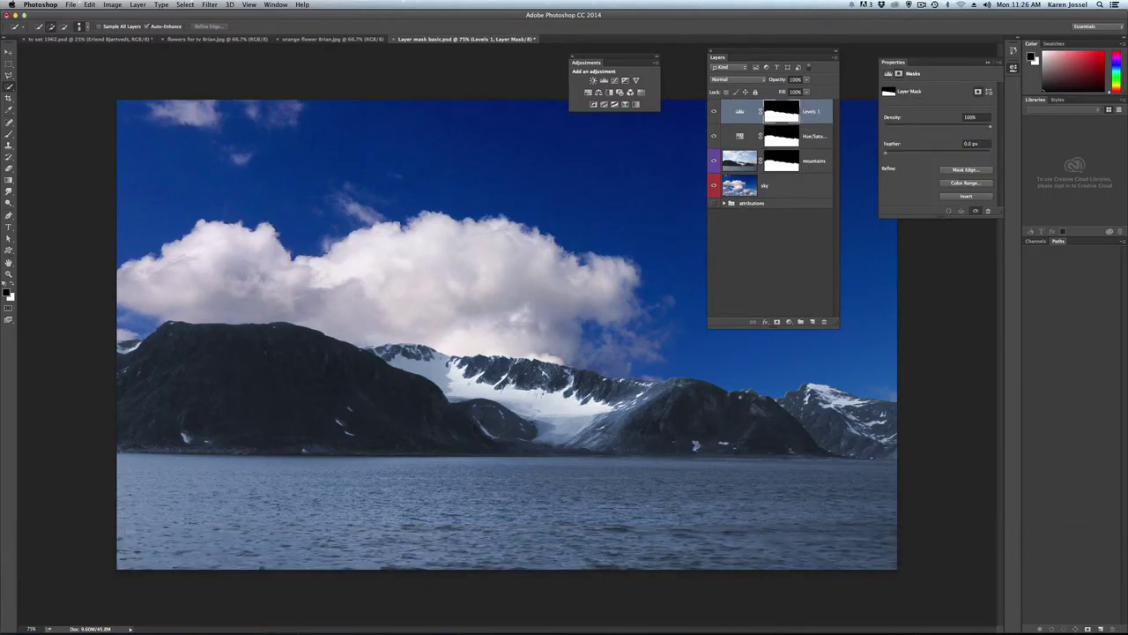
Set the Levels 1 input levels to black 23 and white 237.
click(740, 112)
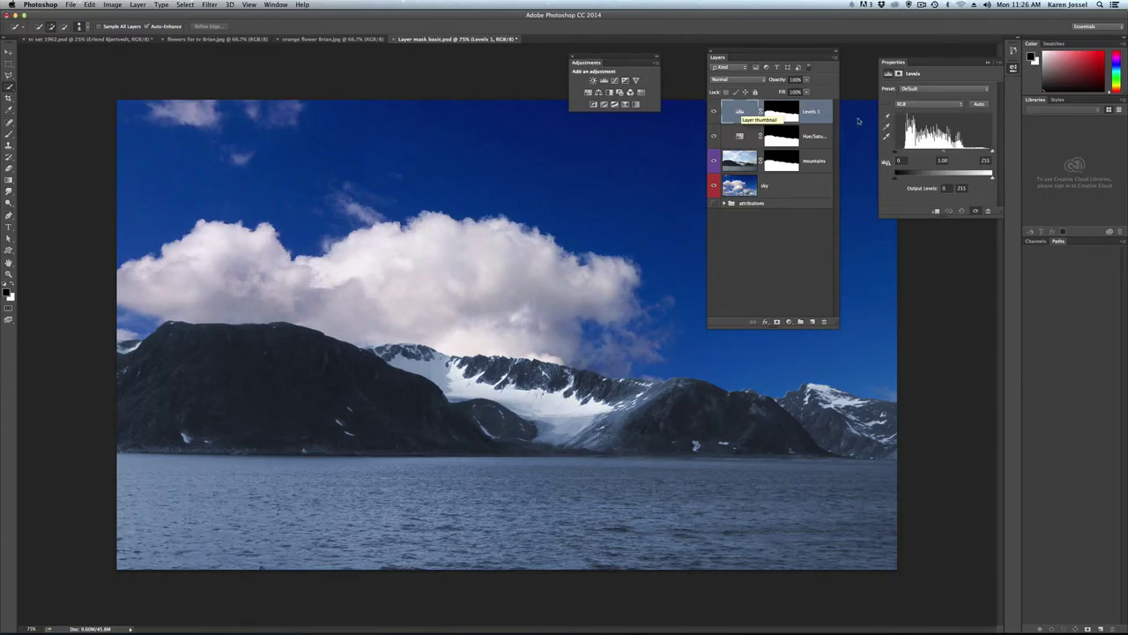
drag(897, 154, 904, 156)
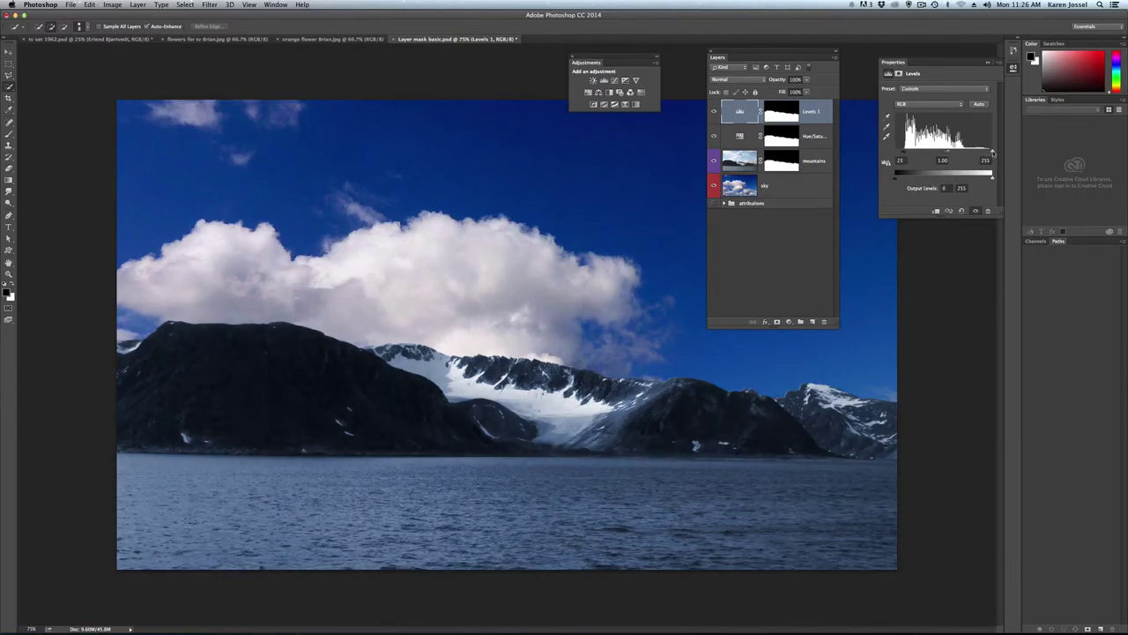
drag(992, 153, 985, 152)
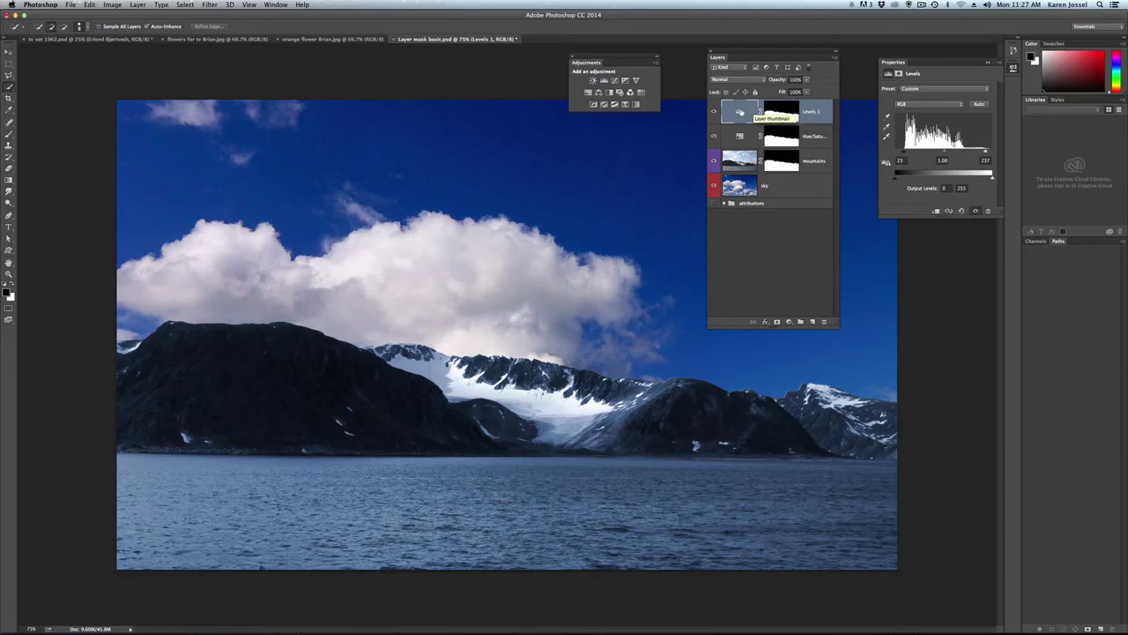
Invert the Hue/Saturation mask with Cmd+I so the Cyanotype tint mutes the sky instead of the landscape.
click(785, 137)
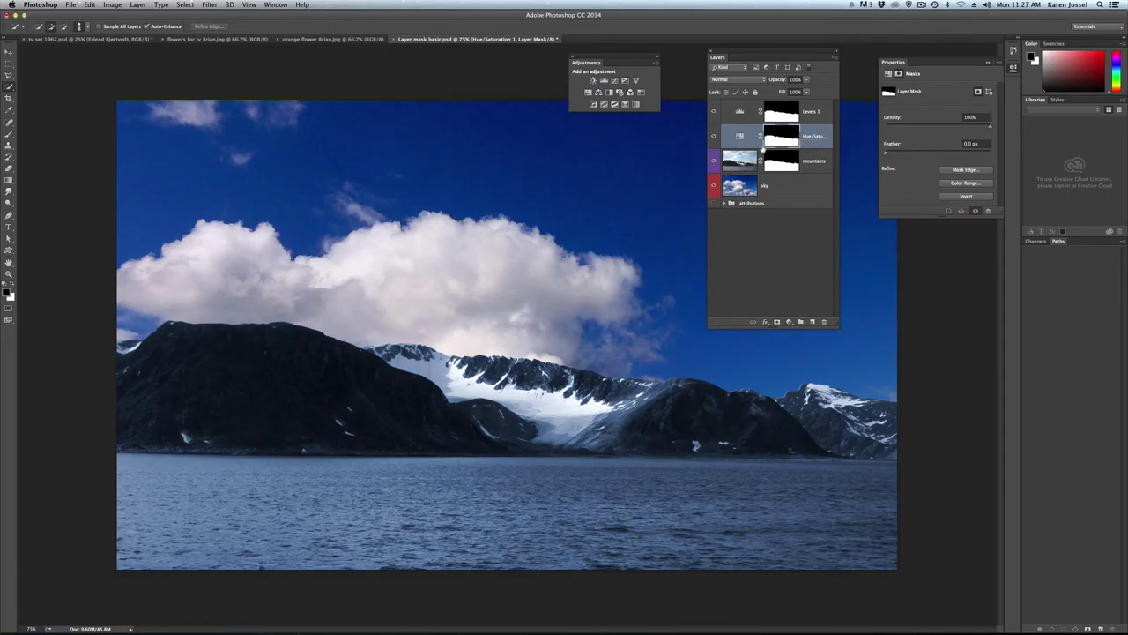
click(741, 159)
click(778, 137)
key(super)
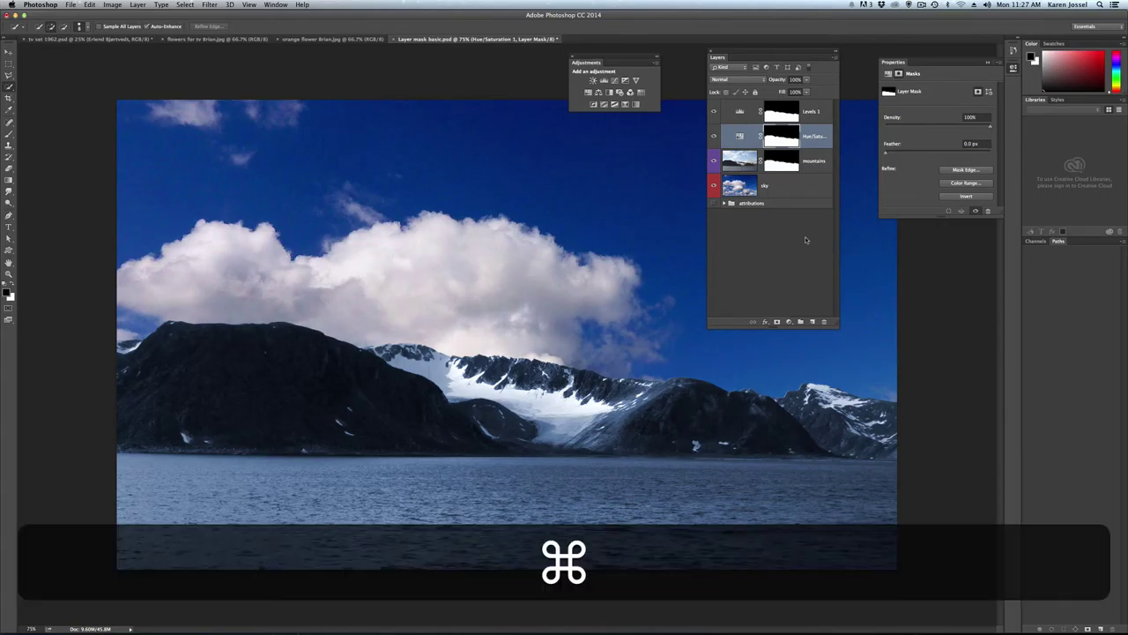
key(super+i)
key(super)
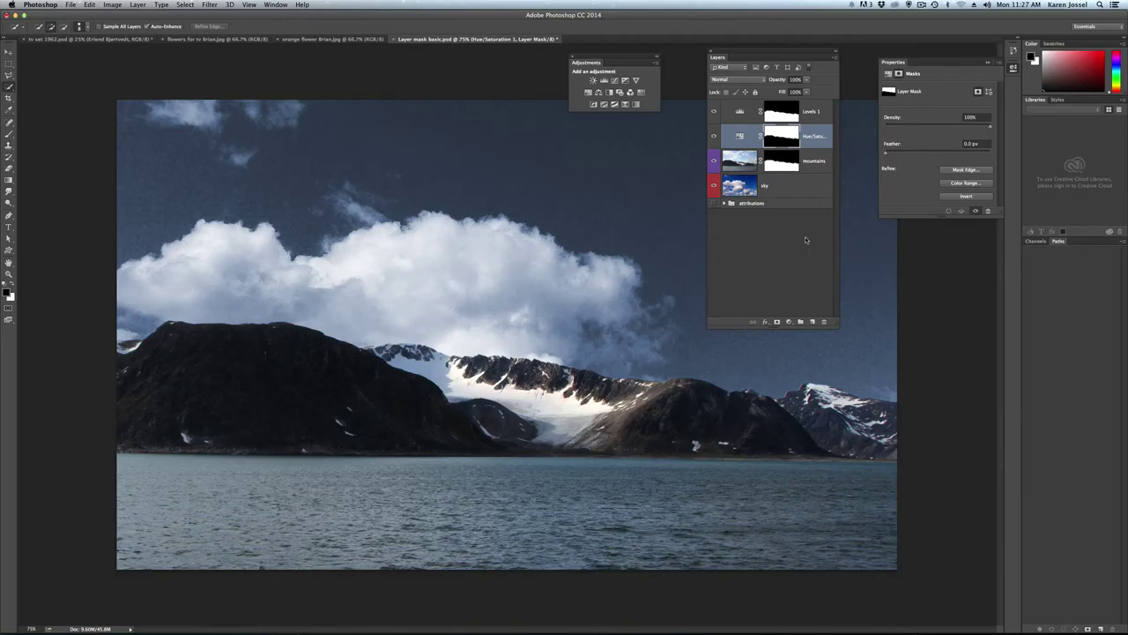
Preview the Hue/Saturation mask, select Levels 1, and show the Channels panel with the Levels 1 Mask overlay hidden.
alt+click(781, 137)
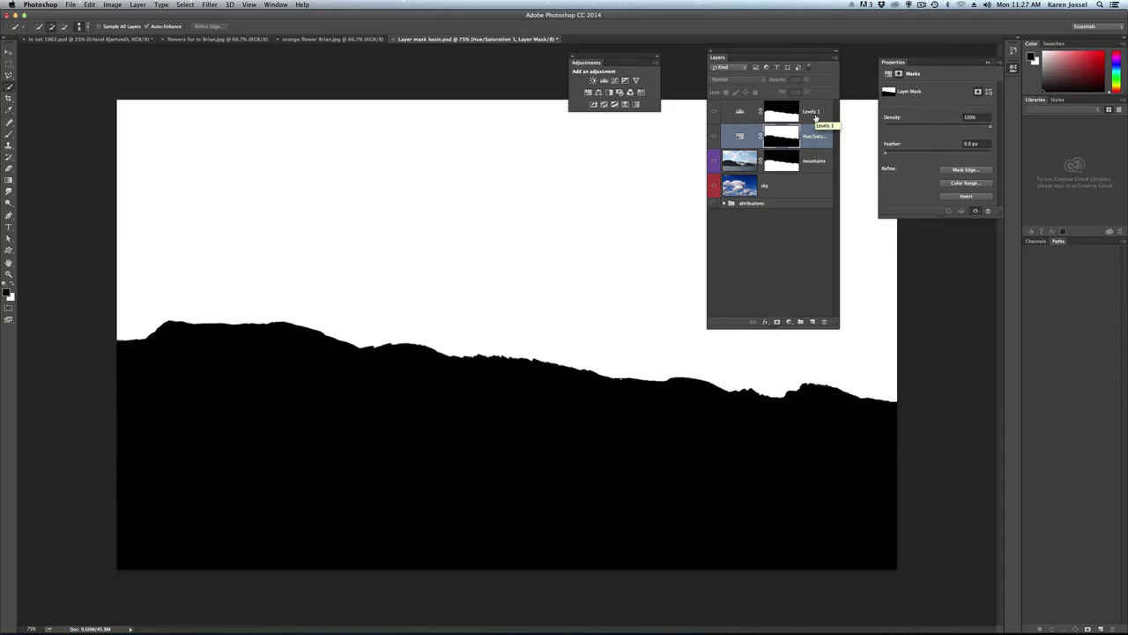
click(813, 113)
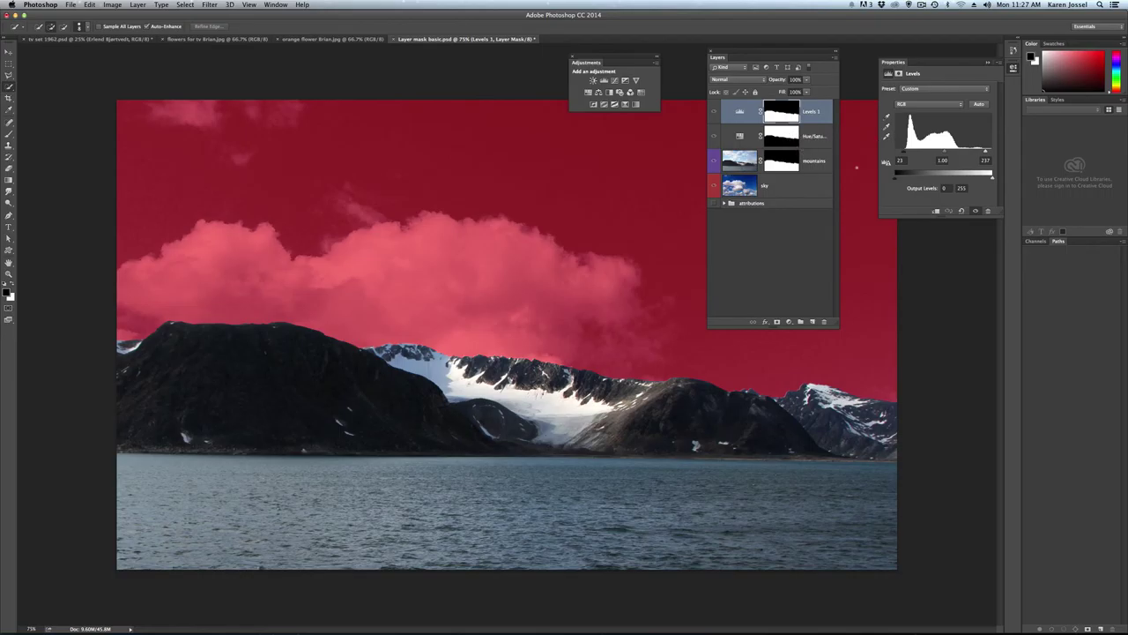
click(1033, 241)
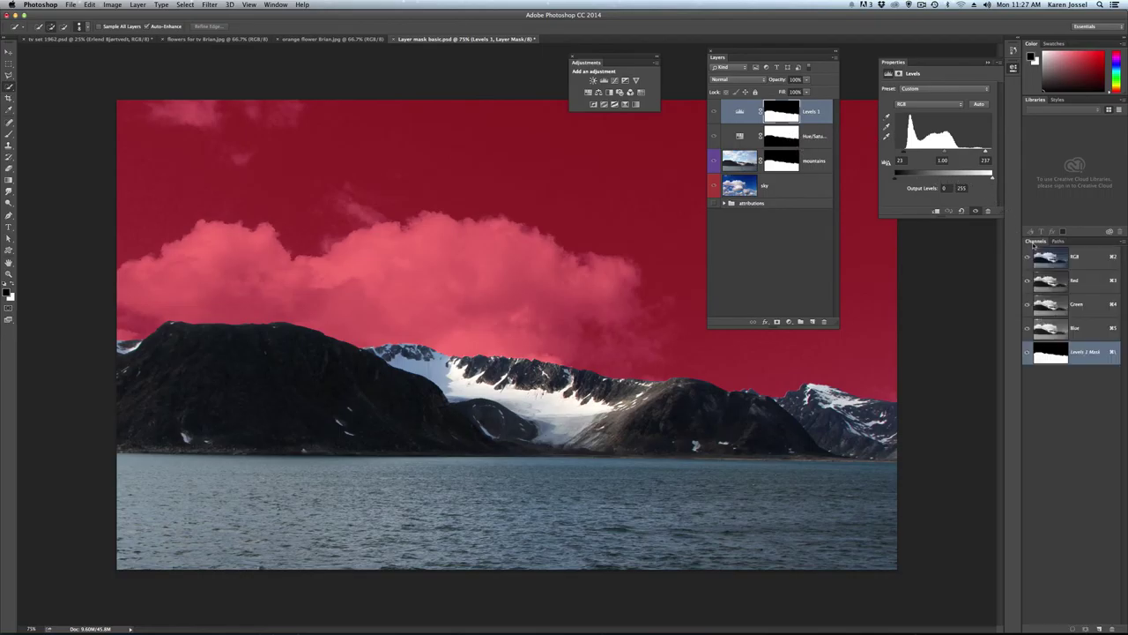
click(1027, 352)
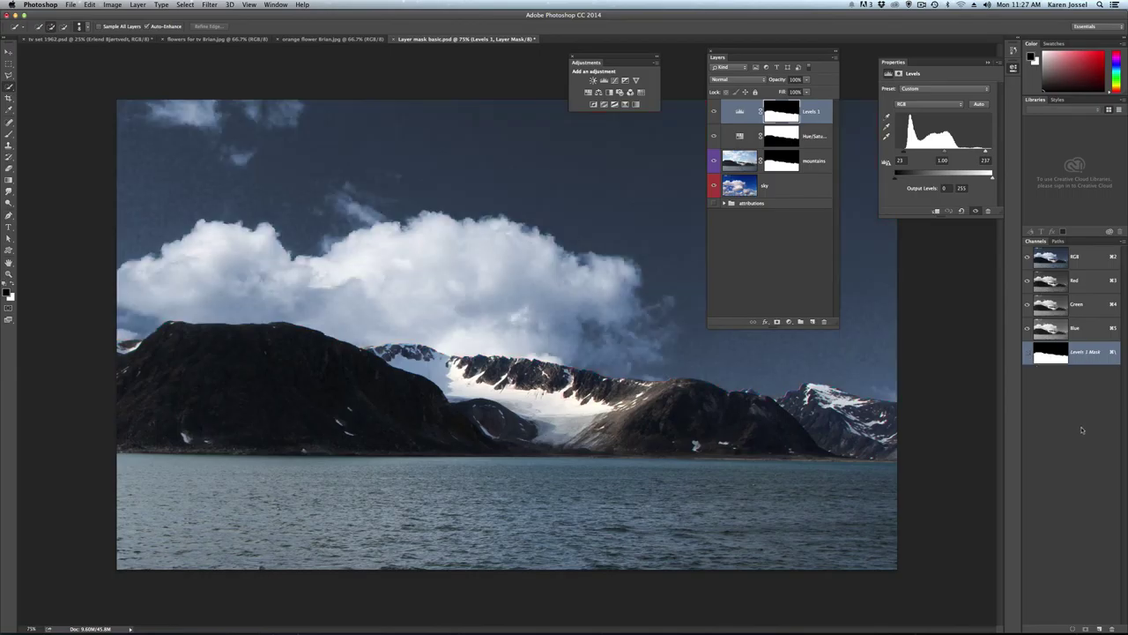